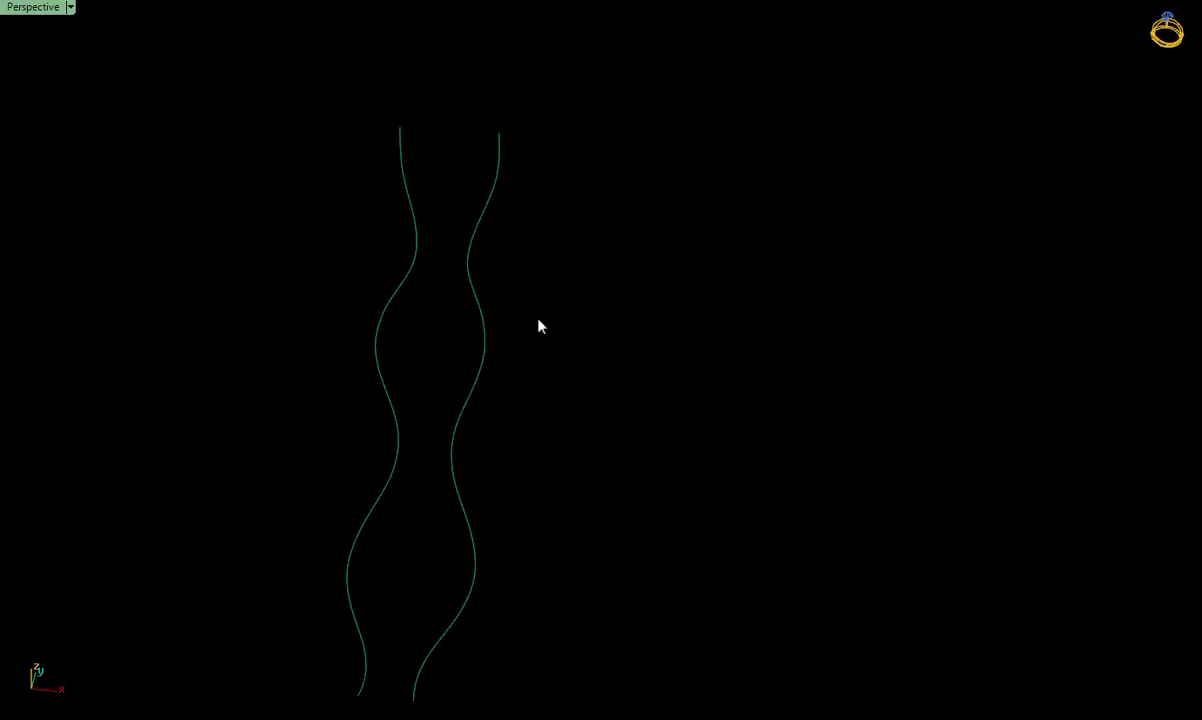
Step: Select both wavy curves and draw a line from the left curve's top end to the right's
{"action": "right_click_drag", "start_coordinate": [538, 326], "coordinate": [531, 311]}
{"action": "scroll", "coordinate": [531, 311], "scroll_direction": "up", "scroll_amount": 2}
{"action": "left_click", "coordinate": [480, 172]}
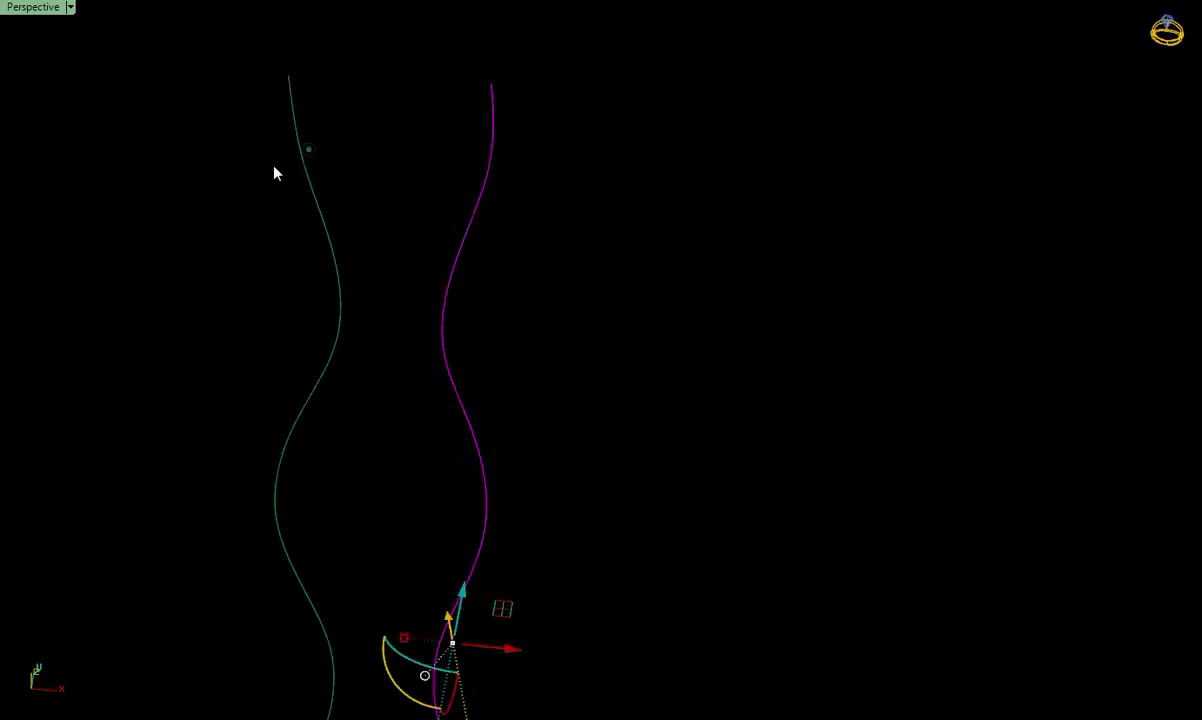
{"action": "left_click", "coordinate": [276, 173], "text": "shift"}
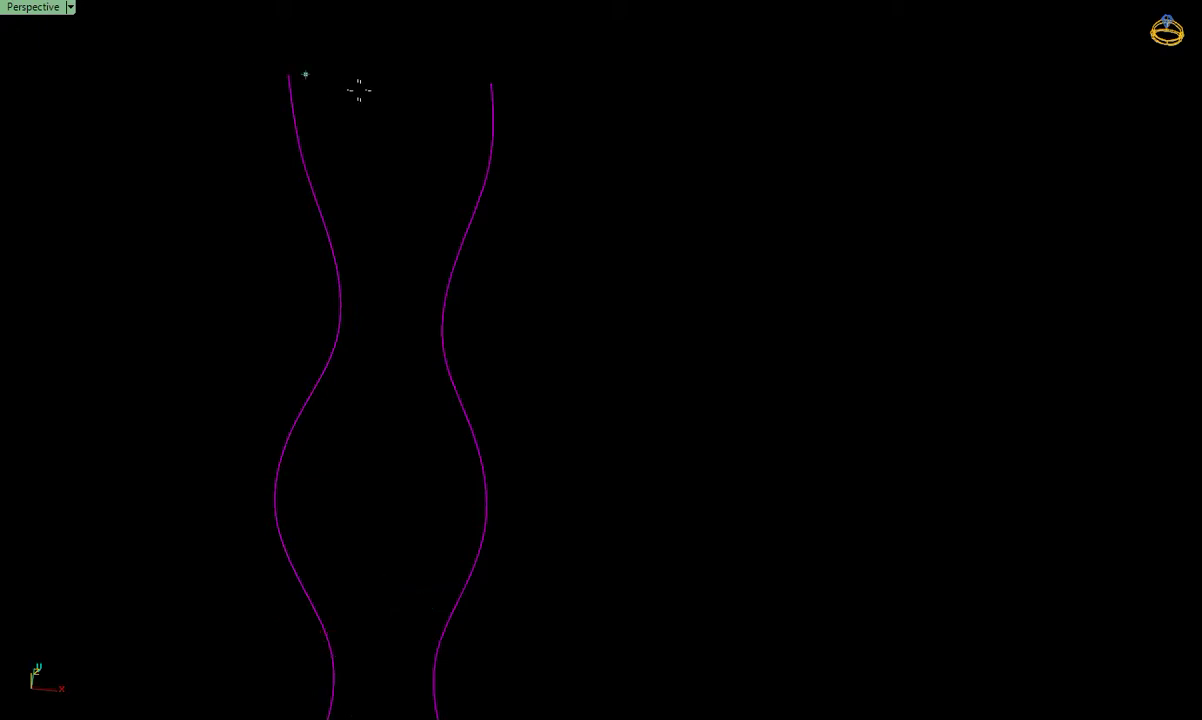
{"action": "left_click", "coordinate": [288, 75]}
{"action": "left_click", "coordinate": [492, 82]}
{"action": "left_click", "coordinate": [446, 84], "text": "shift"}
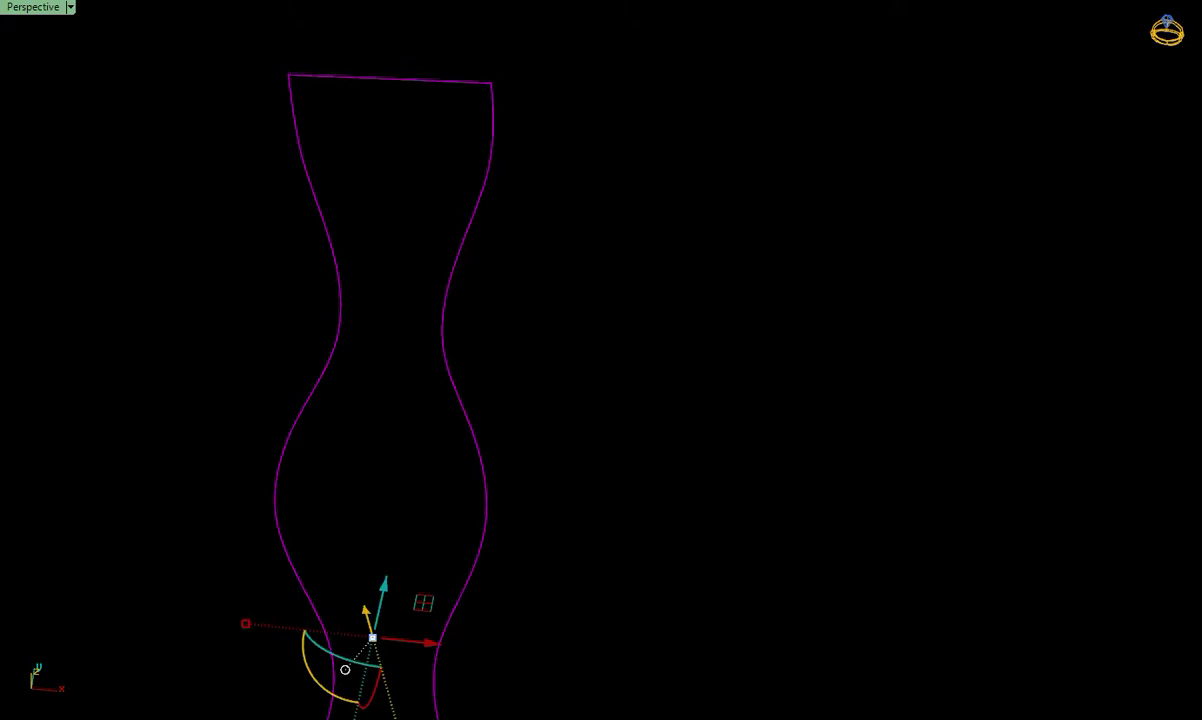
Step: Window-select the two wavy curves and top line, loft a green surface, and orbit to check it
{"action": "left_click", "coordinate": [220, 156]}
{"action": "left_click_drag", "start_coordinate": [585, 59], "coordinate": [223, 150]}
{"action": "key", "text": "Return"}
{"action": "scroll", "coordinate": [449, 445], "scroll_direction": "down", "scroll_amount": 3}
{"action": "mouse_move", "coordinate": [449, 445]}
{"action": "right_mouse_down"}
{"action": "mouse_move", "coordinate": [428, 465]}
{"action": "mouse_move", "coordinate": [392, 312]}
{"action": "mouse_move", "coordinate": [632, 160]}
{"action": "right_mouse_up"}
{"action": "key", "text": "Escape"}
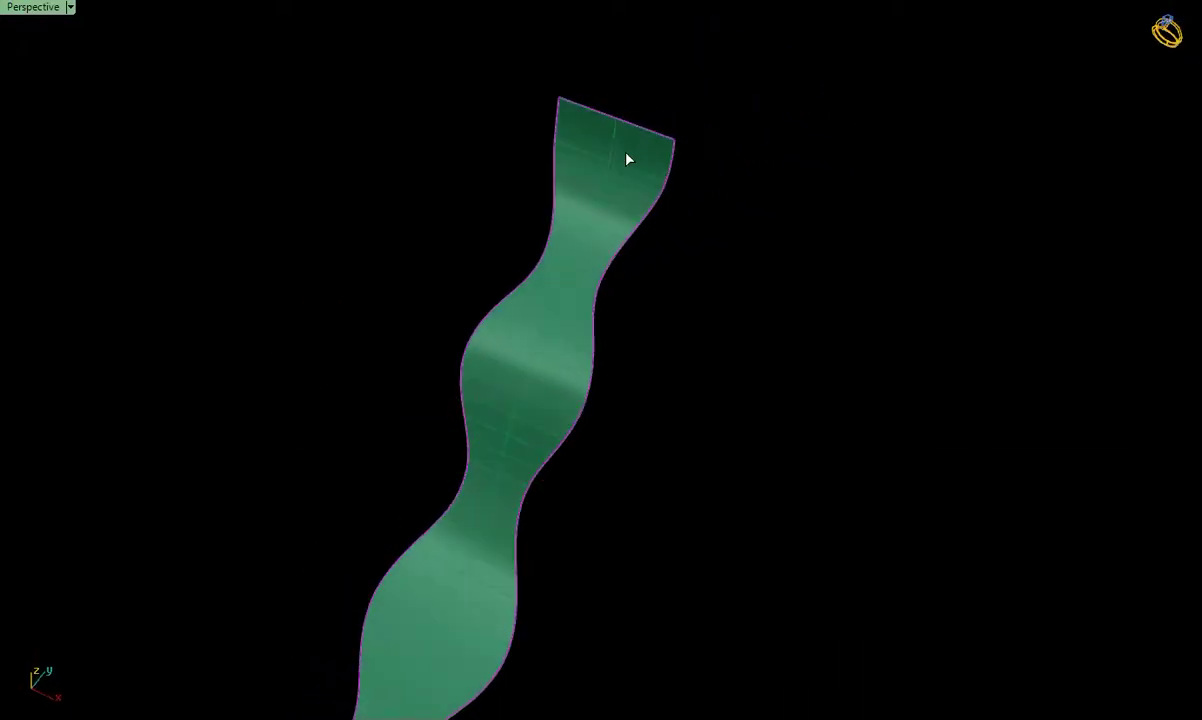
Step: Sweep the wavy surface along the two rails, then offset it with the direction flipped
{"action": "key", "text": "Return"}
{"action": "key", "text": "Return"}
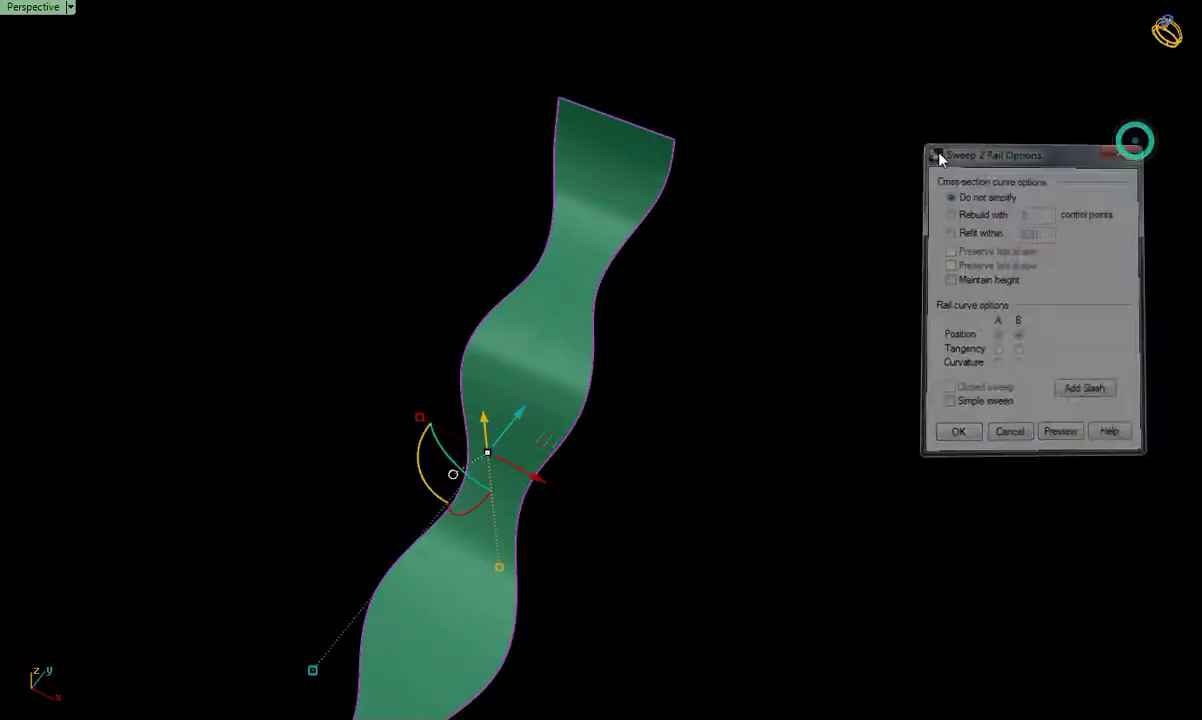
{"action": "left_click", "coordinate": [636, 162]}
{"action": "key", "text": "Return"}
{"action": "left_click", "coordinate": [614, 161]}
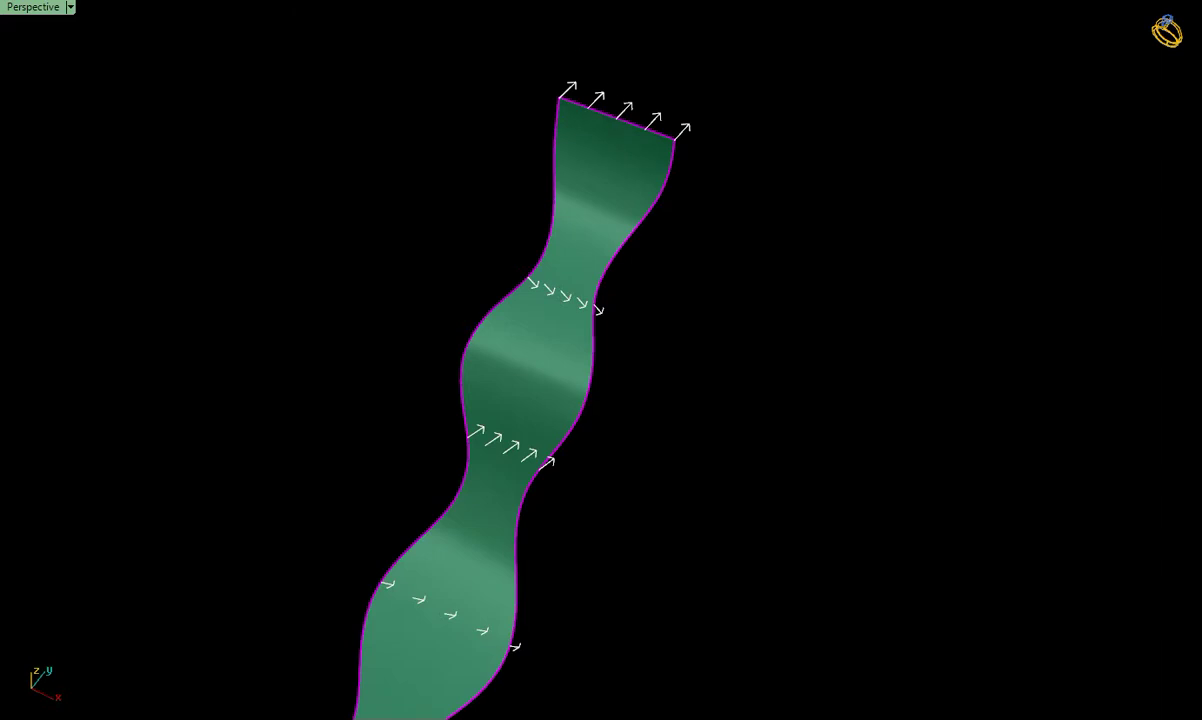
{"action": "key", "text": "Return"}
Step: Make a second offset copy in the reversed direction so two wavy walls run parallel
{"action": "mouse_move", "coordinate": [617, 130]}
{"action": "right_mouse_down"}
{"action": "mouse_move", "coordinate": [474, 397]}
{"action": "mouse_move", "coordinate": [416, 287]}
{"action": "mouse_move", "coordinate": [362, 231]}
{"action": "mouse_move", "coordinate": [400, 296]}
{"action": "mouse_move", "coordinate": [384, 247]}
{"action": "mouse_move", "coordinate": [373, 263]}
{"action": "mouse_move", "coordinate": [419, 327]}
{"action": "mouse_move", "coordinate": [478, 310]}
{"action": "mouse_move", "coordinate": [507, 357]}
{"action": "mouse_move", "coordinate": [429, 231]}
{"action": "mouse_move", "coordinate": [322, 209]}
{"action": "mouse_move", "coordinate": [588, 225]}
{"action": "right_mouse_up"}
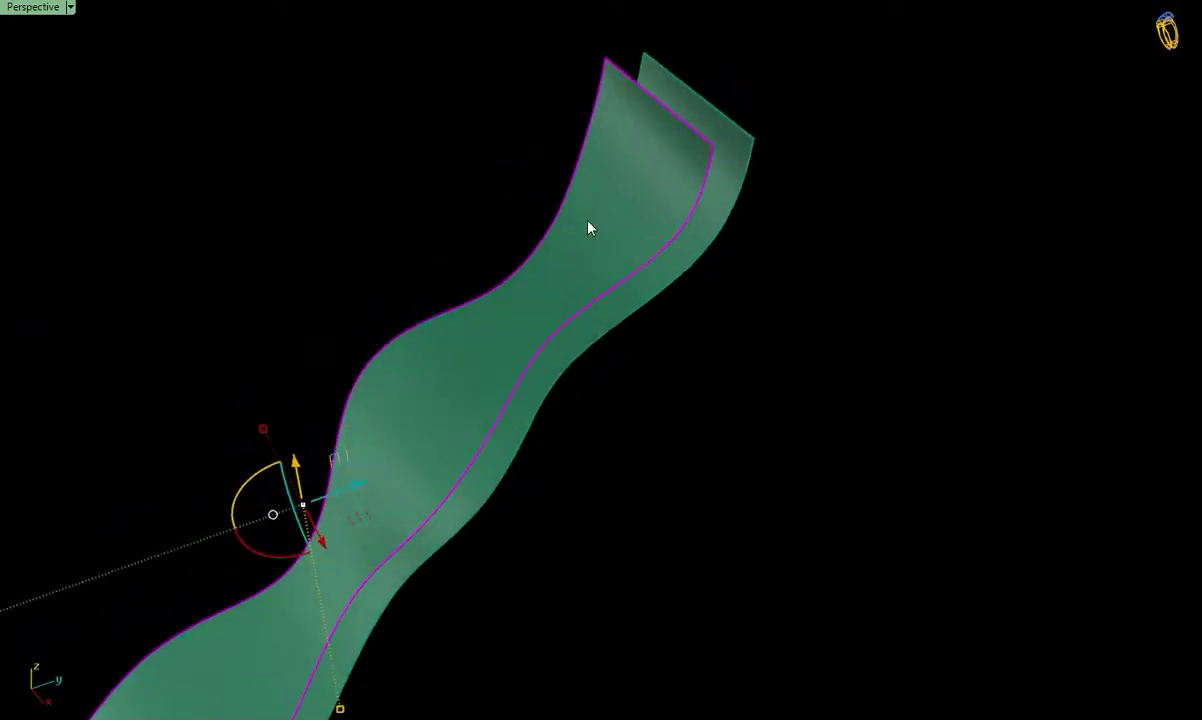
{"action": "left_click", "coordinate": [652, 175]}
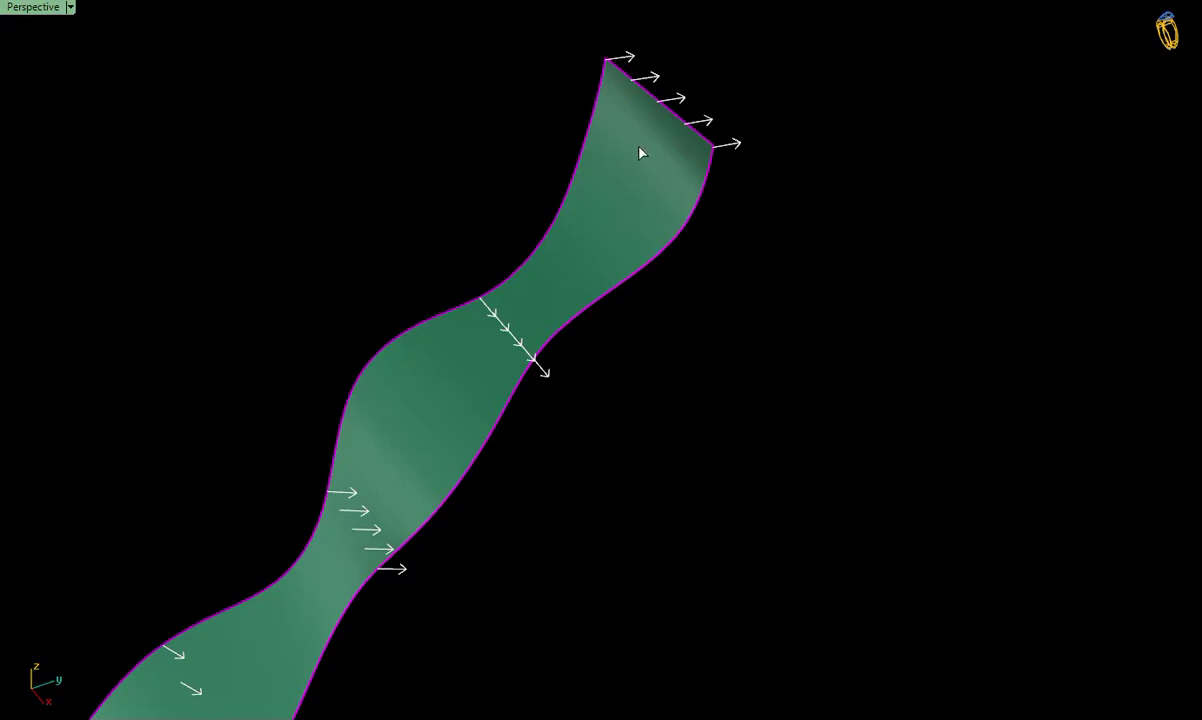
{"action": "key", "text": "Return"}
{"action": "mouse_move", "coordinate": [684, 172]}
{"action": "right_mouse_down"}
{"action": "mouse_move", "coordinate": [657, 263]}
{"action": "mouse_move", "coordinate": [805, 83]}
{"action": "right_mouse_up"}
{"action": "key", "text": "Escape"}
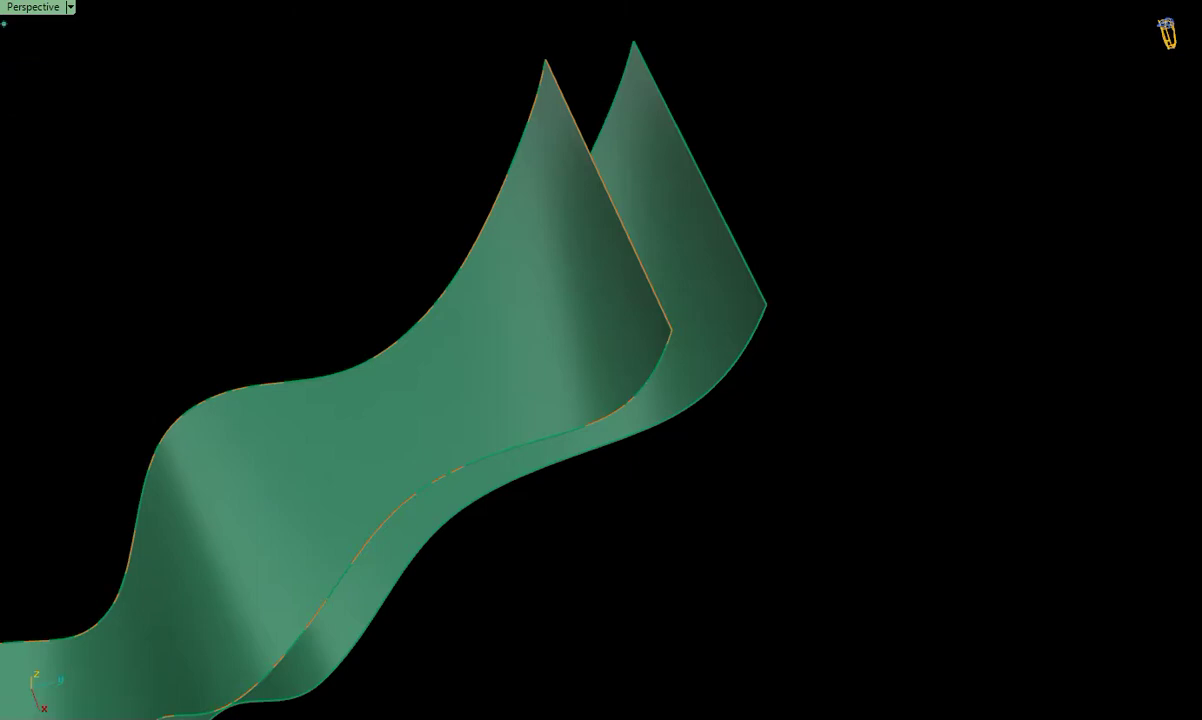
Step: Draw a 3-point arc between the two wall tips, bent through the edge midpoint
{"action": "left_click", "coordinate": [545, 60]}
{"action": "left_click", "coordinate": [671, 330]}
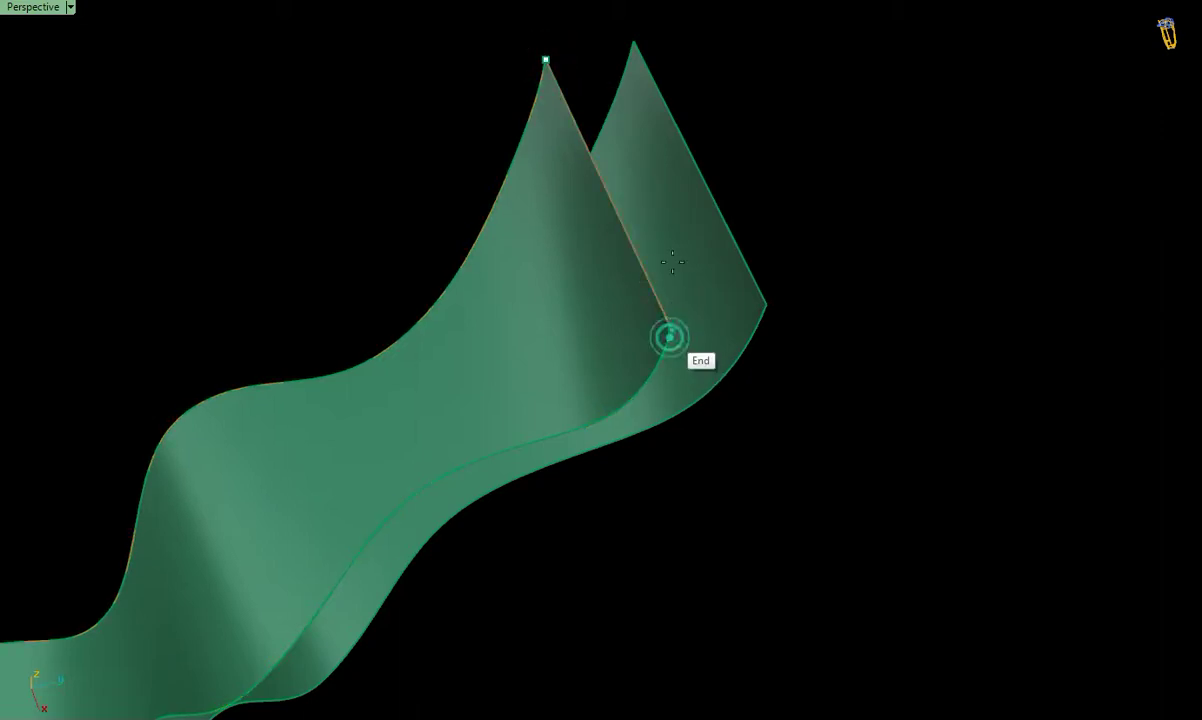
{"action": "left_click", "coordinate": [687, 157]}
{"action": "right_click_drag", "start_coordinate": [676, 174], "coordinate": [686, 254]}
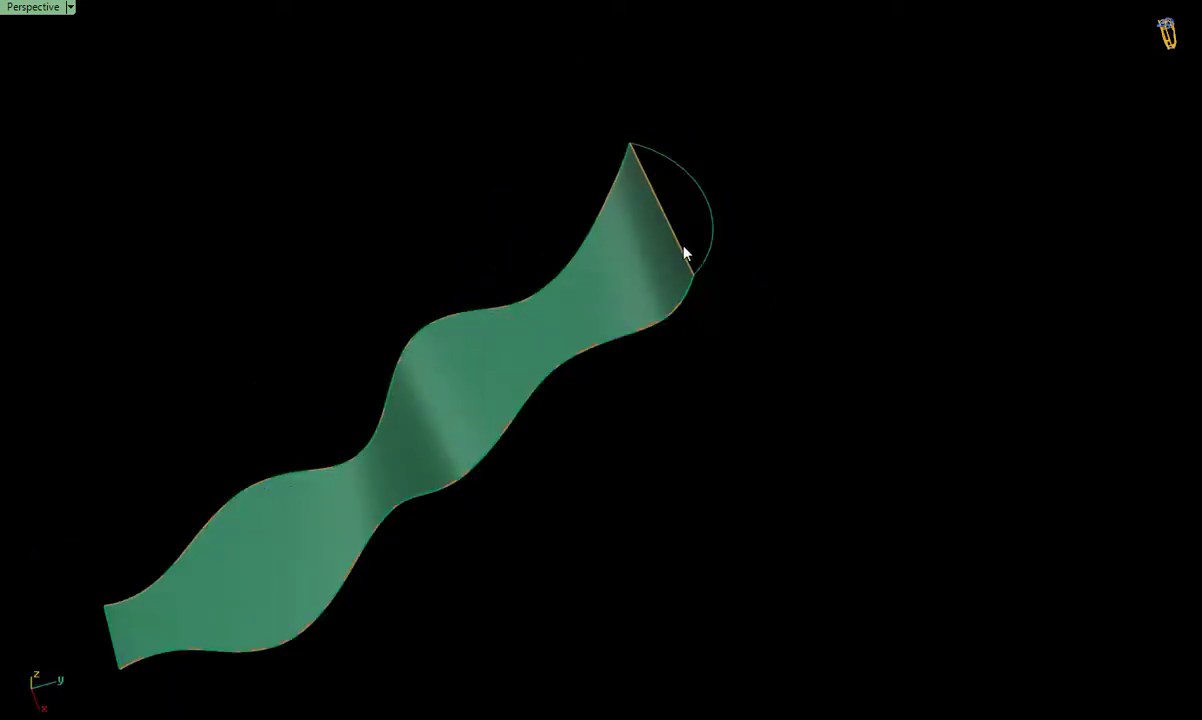
Step: Select the wall's top edge and the arc, and sweep a curved surface along them
{"action": "left_click", "coordinate": [693, 307]}
{"action": "left_click", "coordinate": [663, 317]}
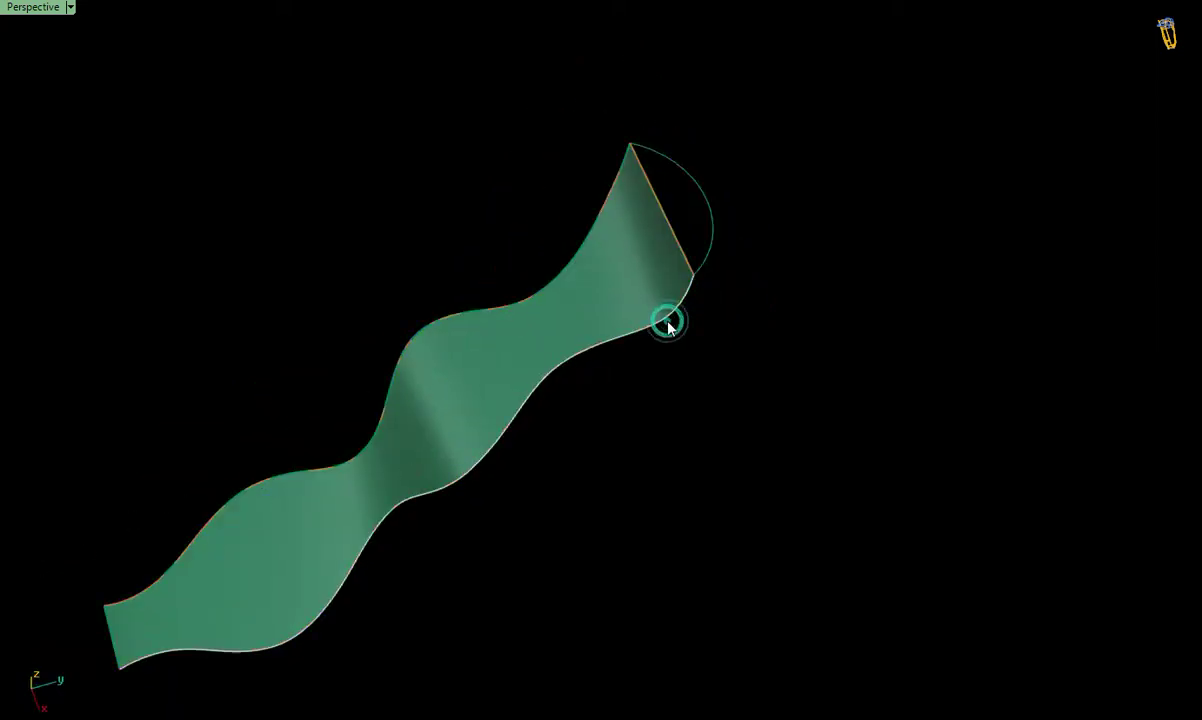
{"action": "key", "text": "Return"}
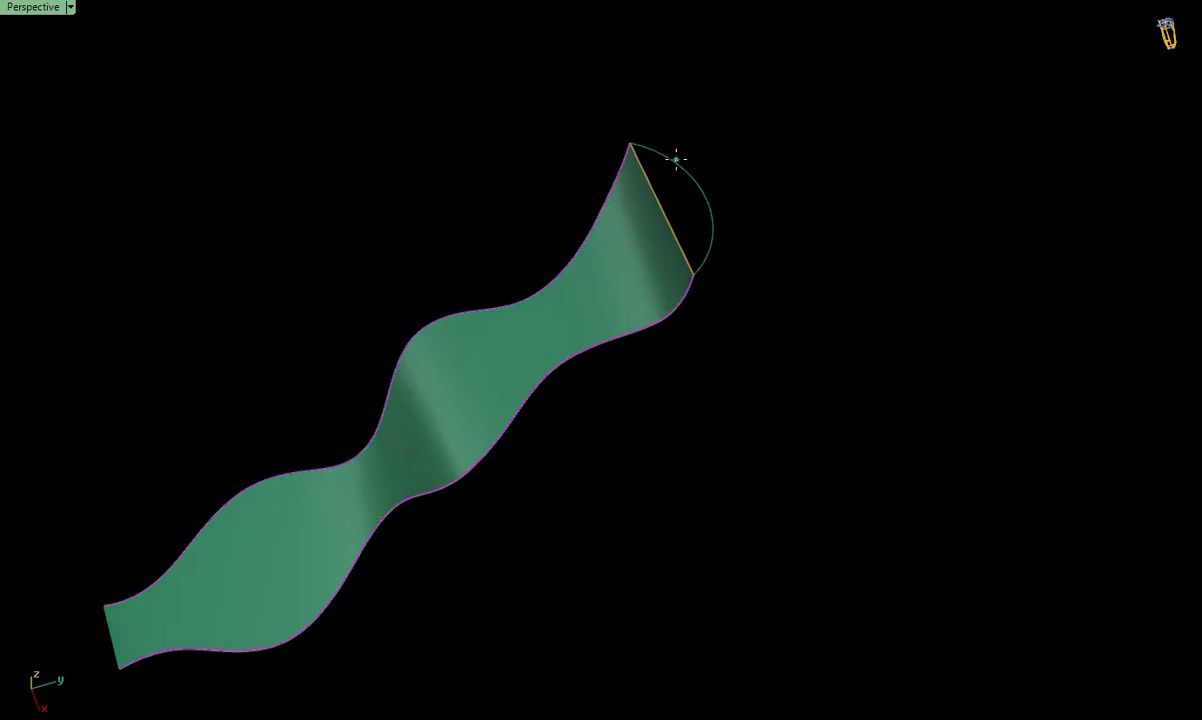
{"action": "left_click", "coordinate": [680, 164]}
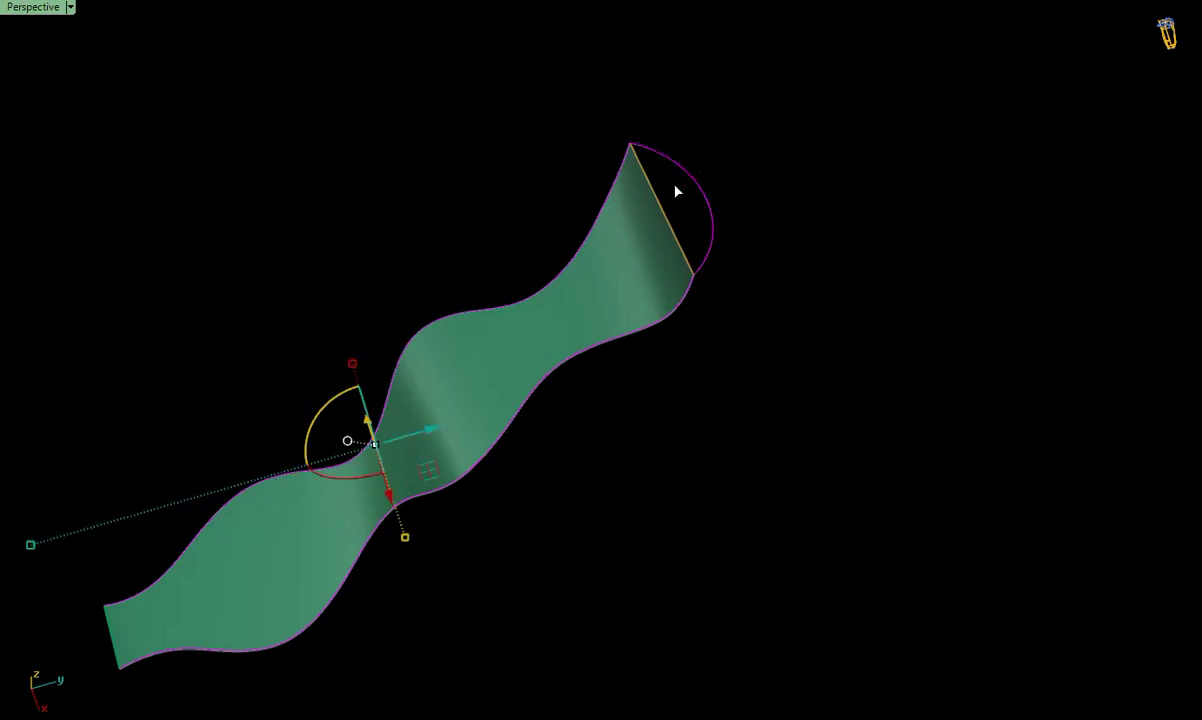
{"action": "key", "text": "Return"}
{"action": "key", "text": "Return"}
{"action": "mouse_move", "coordinate": [716, 419]}
{"action": "right_mouse_down"}
{"action": "mouse_move", "coordinate": [526, 529]}
{"action": "mouse_move", "coordinate": [470, 233]}
{"action": "mouse_move", "coordinate": [373, 290]}
{"action": "mouse_move", "coordinate": [545, 465]}
{"action": "mouse_move", "coordinate": [481, 390]}
{"action": "mouse_move", "coordinate": [550, 384]}
{"action": "mouse_move", "coordinate": [512, 526]}
{"action": "mouse_move", "coordinate": [620, 483]}
{"action": "mouse_move", "coordinate": [550, 530]}
{"action": "mouse_move", "coordinate": [810, 99]}
{"action": "right_mouse_up"}
Step: Zoom to the top end and pick its curved edge, diagonal edge and face through the Selection Menu
{"action": "scroll", "coordinate": [613, 289], "scroll_direction": "up", "scroll_amount": 5}
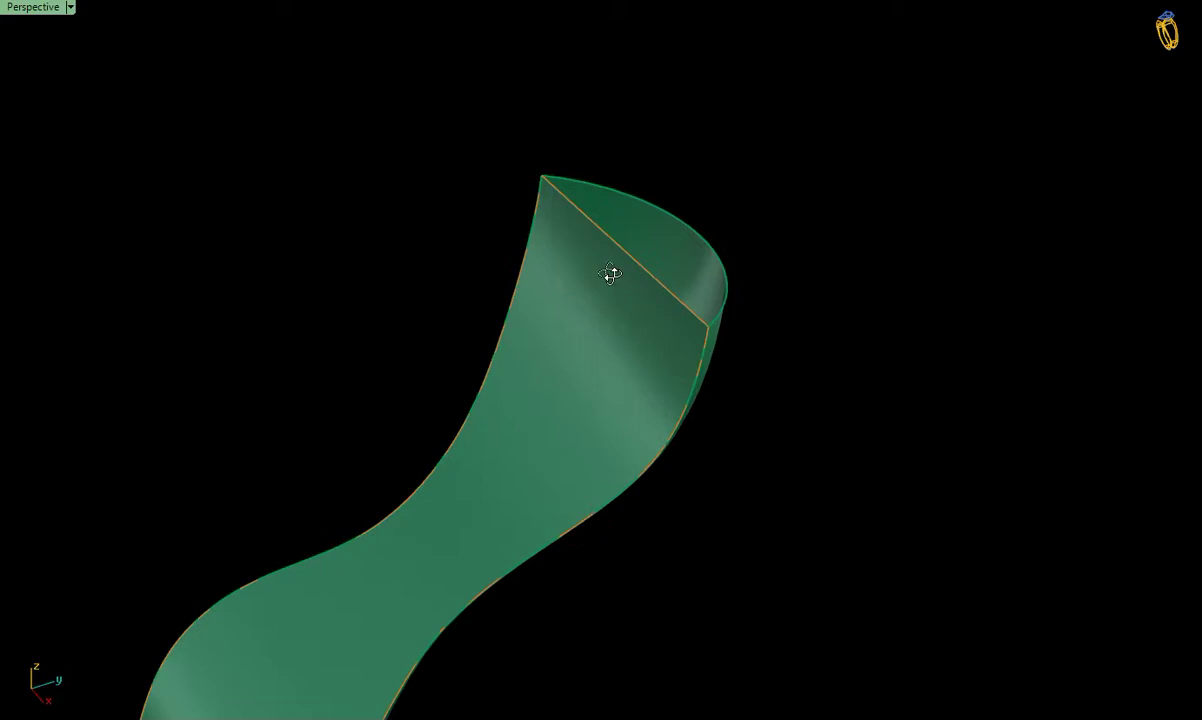
{"action": "right_click_drag", "start_coordinate": [595, 361], "coordinate": [676, 247]}
{"action": "scroll", "coordinate": [690, 235], "scroll_direction": "up", "scroll_amount": 2}
{"action": "left_click", "coordinate": [698, 226], "text": "ctrl+shift"}
{"action": "key", "text": "Escape"}
{"action": "left_click", "coordinate": [550, 207], "text": "ctrl+shift"}
{"action": "key", "text": "Return"}
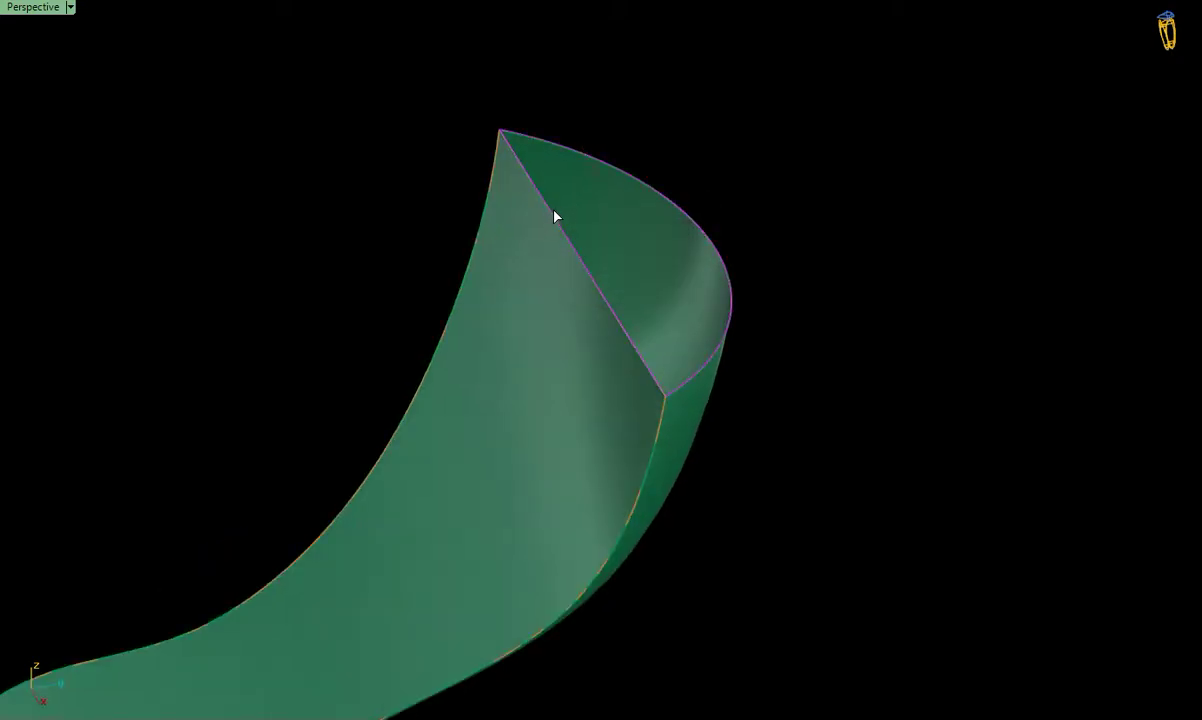
{"action": "left_click", "coordinate": [558, 215], "text": "ctrl+shift"}
{"action": "key", "text": "Escape"}
{"action": "right_click_drag", "start_coordinate": [630, 260], "coordinate": [601, 279]}
{"action": "left_click", "coordinate": [597, 277], "text": "ctrl+shift"}
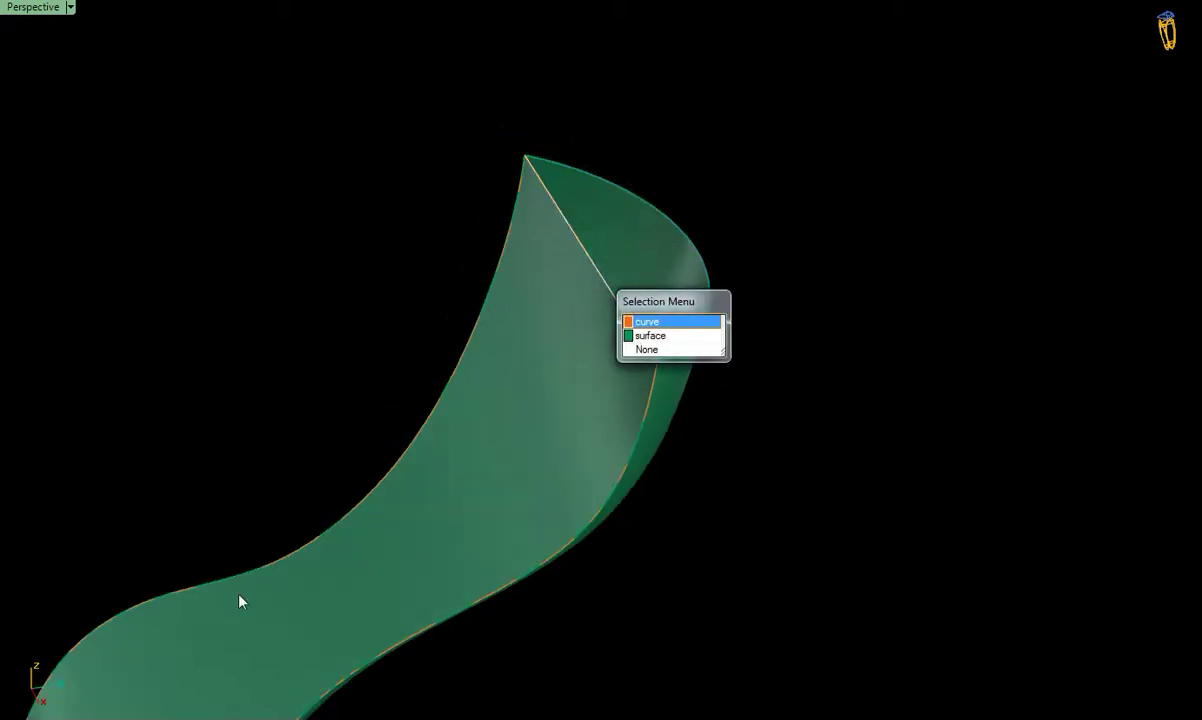
{"action": "key", "text": "Escape"}
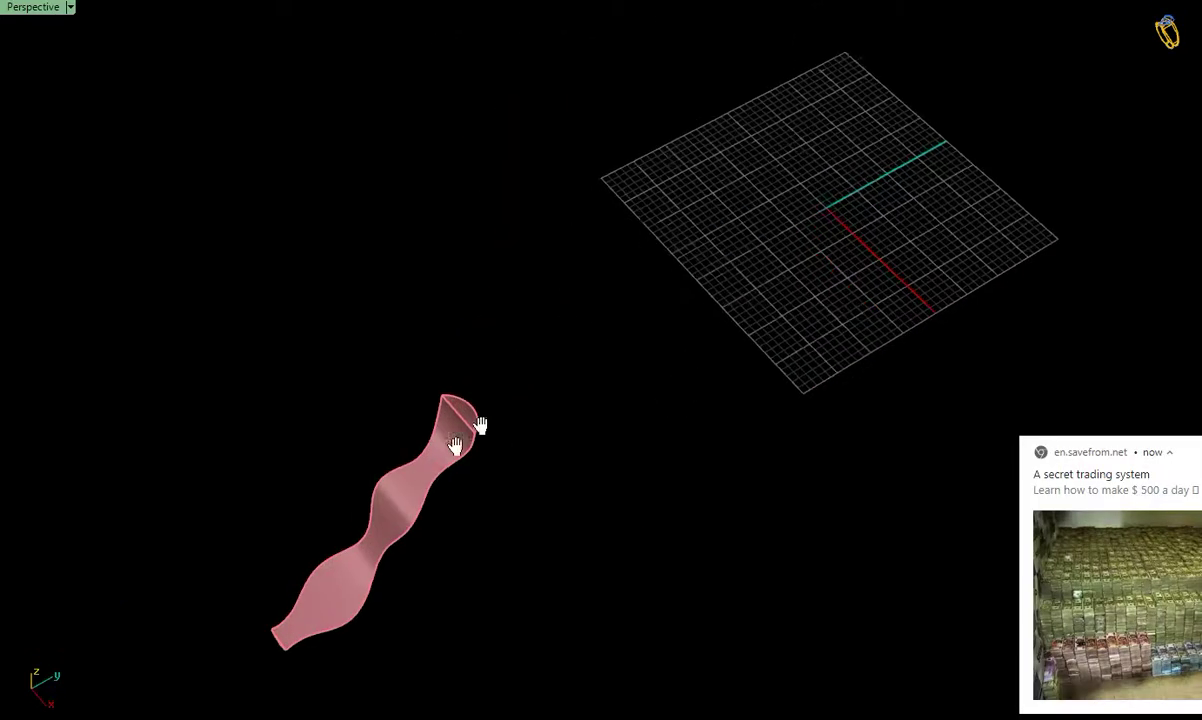
Step: Select the edges around the open top and loft a cap across it
{"action": "right_click_drag", "start_coordinate": [455, 445], "coordinate": [553, 345], "text": "shift"}
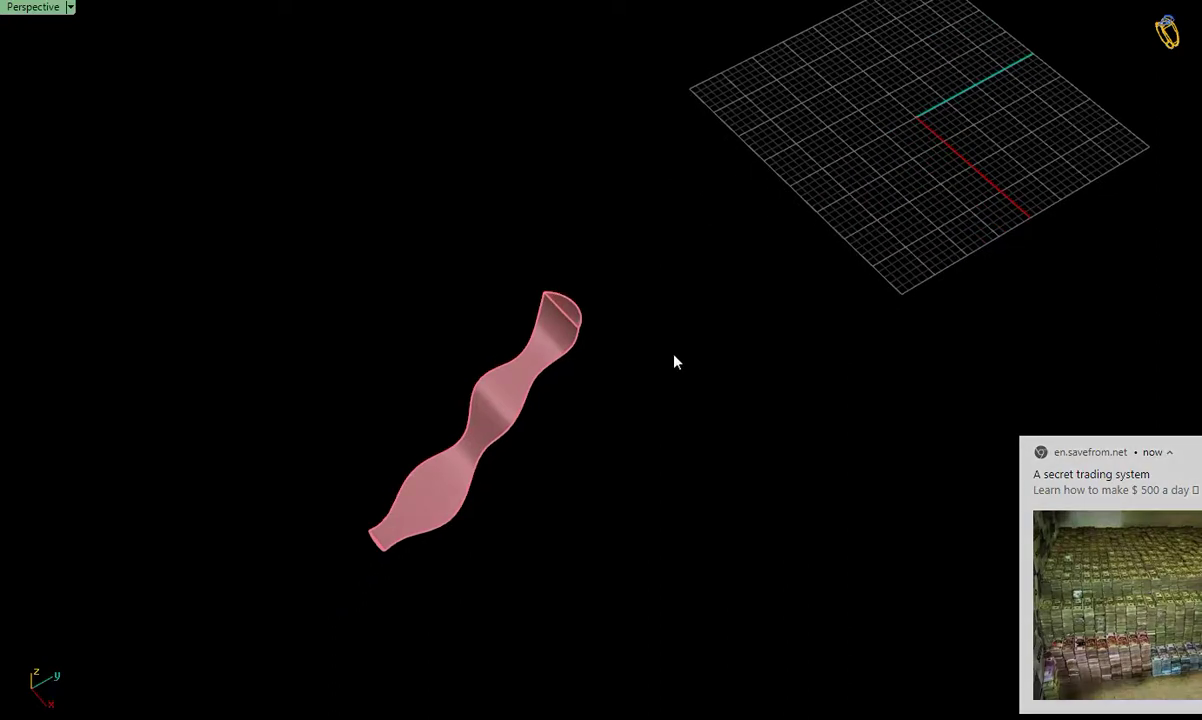
{"action": "scroll", "coordinate": [537, 317], "scroll_direction": "up", "scroll_amount": 5}
{"action": "scroll", "coordinate": [585, 309], "scroll_direction": "up", "scroll_amount": 3}
{"action": "scroll", "coordinate": [604, 309], "scroll_direction": "up", "scroll_amount": 3}
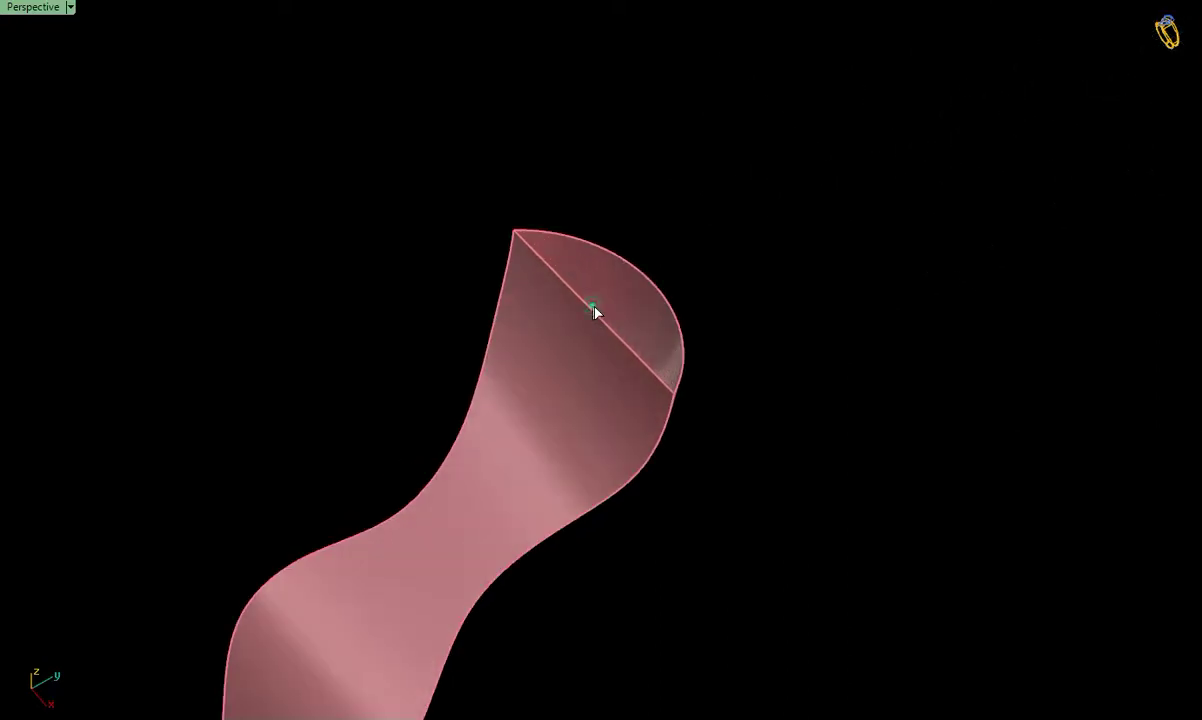
{"action": "left_click", "coordinate": [636, 271], "text": "ctrl+shift"}
{"action": "key", "text": "Return"}
{"action": "key", "text": "Return"}
Step: Stand the shape upright and cap the bottom opening with a flat half-disc face
{"action": "scroll", "coordinate": [566, 461], "scroll_direction": "down", "scroll_amount": 3}
{"action": "scroll", "coordinate": [580, 478], "scroll_direction": "down", "scroll_amount": 2}
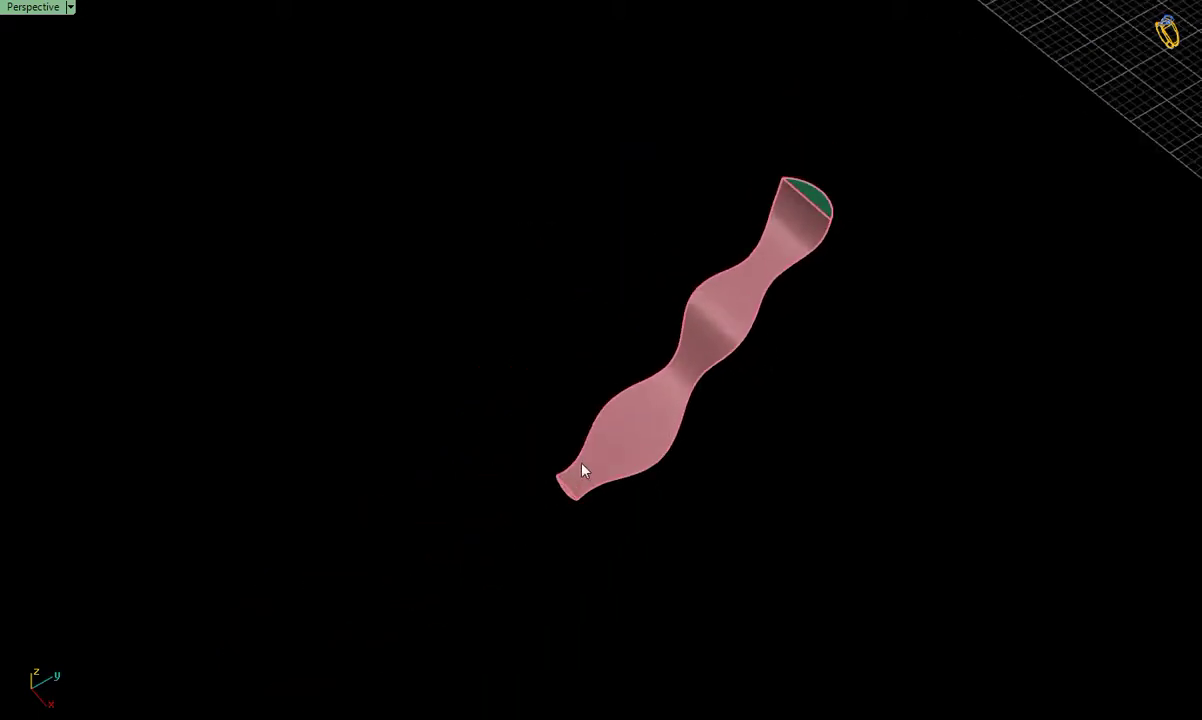
{"action": "right_click_drag", "start_coordinate": [580, 478], "coordinate": [679, 456]}
{"action": "scroll", "coordinate": [553, 606], "scroll_direction": "up", "scroll_amount": 3}
{"action": "scroll", "coordinate": [574, 601], "scroll_direction": "up", "scroll_amount": 2}
{"action": "scroll", "coordinate": [587, 601], "scroll_direction": "up", "scroll_amount": 2}
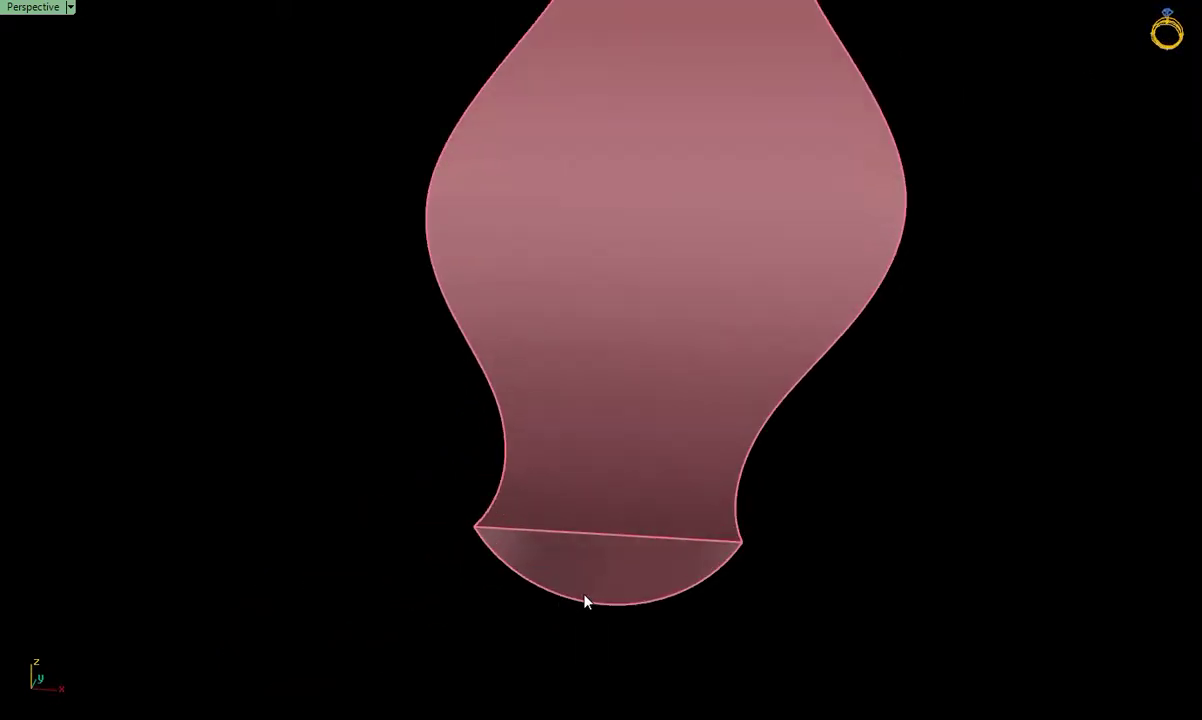
{"action": "left_click", "coordinate": [602, 535], "text": "ctrl+shift"}
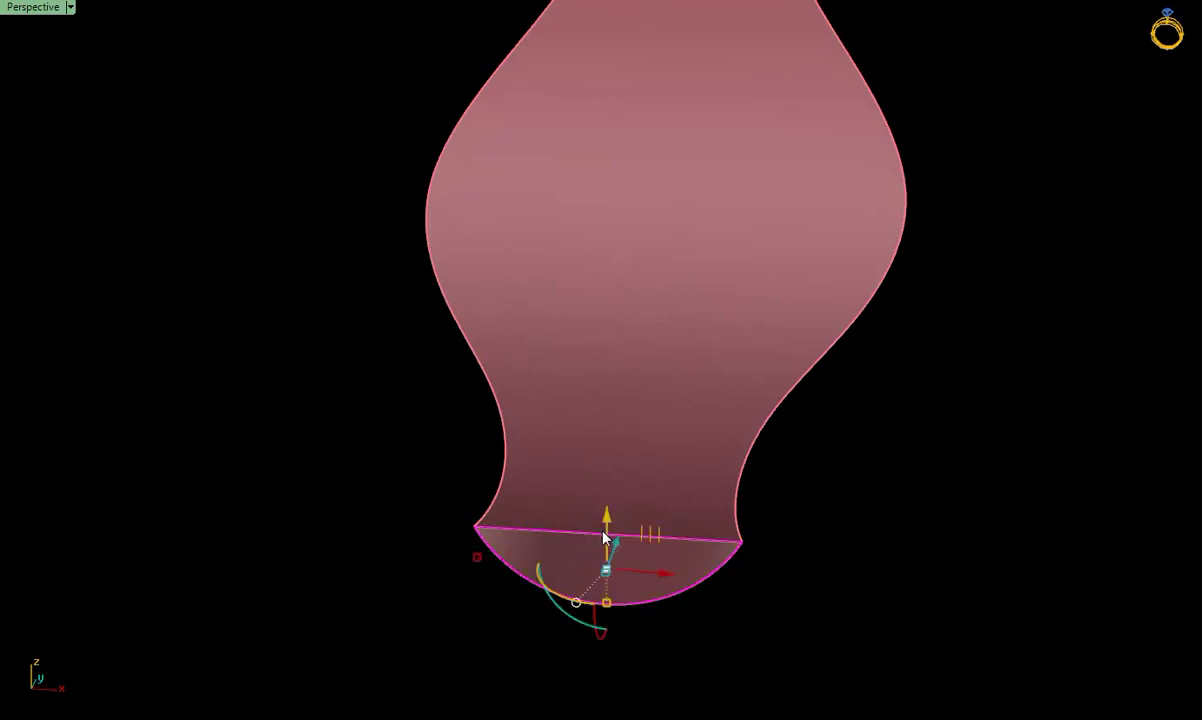
{"action": "key", "text": "Return"}
{"action": "key", "text": "Return"}
Step: Select the whole capped wavy surface to check it, then deselect it
{"action": "scroll", "coordinate": [754, 408], "scroll_direction": "down", "scroll_amount": 3}
{"action": "scroll", "coordinate": [762, 282], "scroll_direction": "down", "scroll_amount": 2}
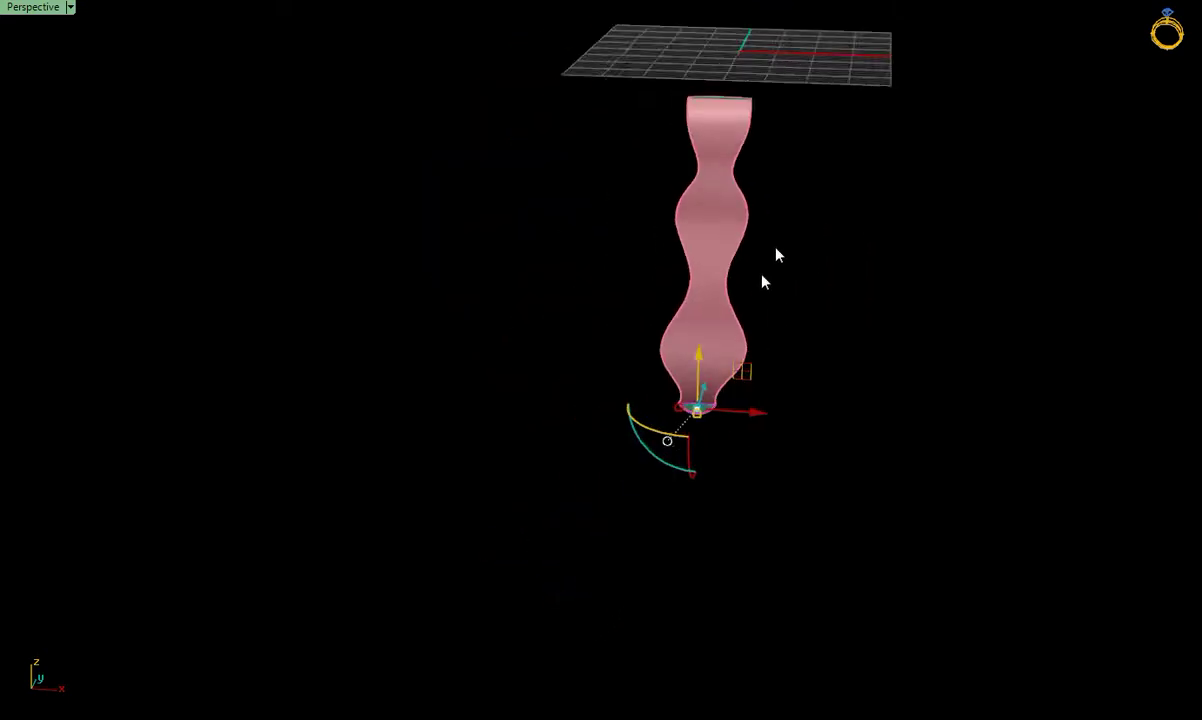
{"action": "scroll", "coordinate": [762, 282], "scroll_direction": "down", "scroll_amount": 1}
{"action": "left_click", "coordinate": [612, 408]}
{"action": "left_click", "coordinate": [669, 337]}
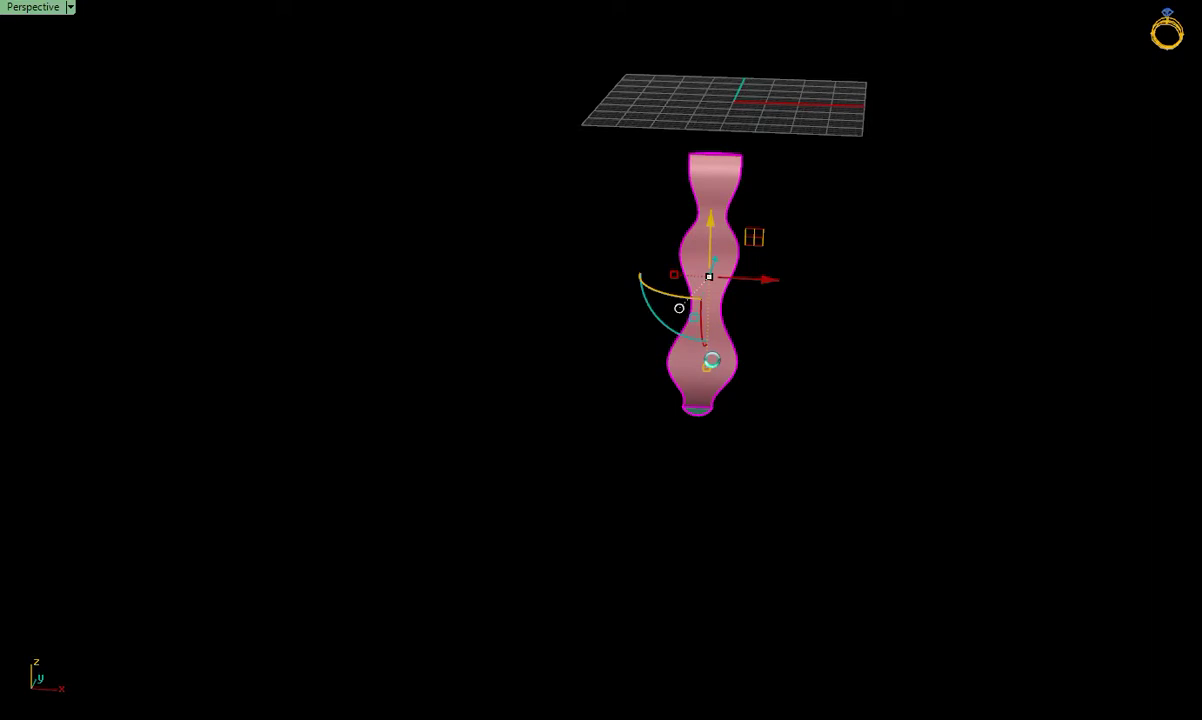
{"action": "key", "text": "Escape"}
Step: Orbit so the band lies diagonally and select its left edge
{"action": "scroll", "coordinate": [726, 268], "scroll_direction": "up", "scroll_amount": 3}
{"action": "scroll", "coordinate": [760, 230], "scroll_direction": "up", "scroll_amount": 3}
{"action": "mouse_move", "coordinate": [775, 201]}
{"action": "right_mouse_down"}
{"action": "mouse_move", "coordinate": [915, 218]}
{"action": "mouse_move", "coordinate": [550, 389]}
{"action": "mouse_move", "coordinate": [588, 325]}
{"action": "mouse_move", "coordinate": [577, 297]}
{"action": "right_mouse_up"}
{"action": "left_click", "coordinate": [915, 218]}
{"action": "key", "text": "Escape"}
{"action": "left_click", "coordinate": [553, 252], "text": "ctrl+shift"}
{"action": "mouse_move", "coordinate": [553, 252]}
{"action": "right_mouse_down"}
{"action": "mouse_move", "coordinate": [574, 322]}
{"action": "mouse_move", "coordinate": [610, 338]}
{"action": "mouse_move", "coordinate": [631, 313]}
{"action": "right_mouse_up"}
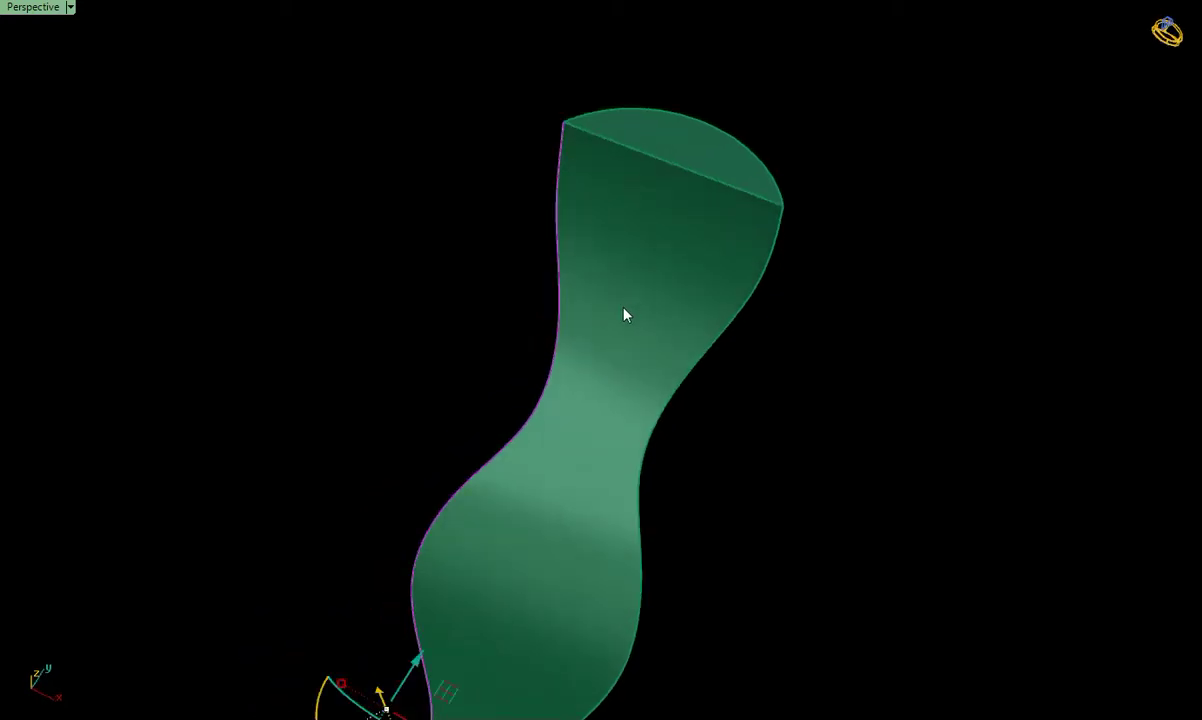
Step: Pick the band's full boundary through the Selection Menu and offset it inward on the surface
{"action": "left_click", "coordinate": [633, 312], "text": "ctrl+shift"}
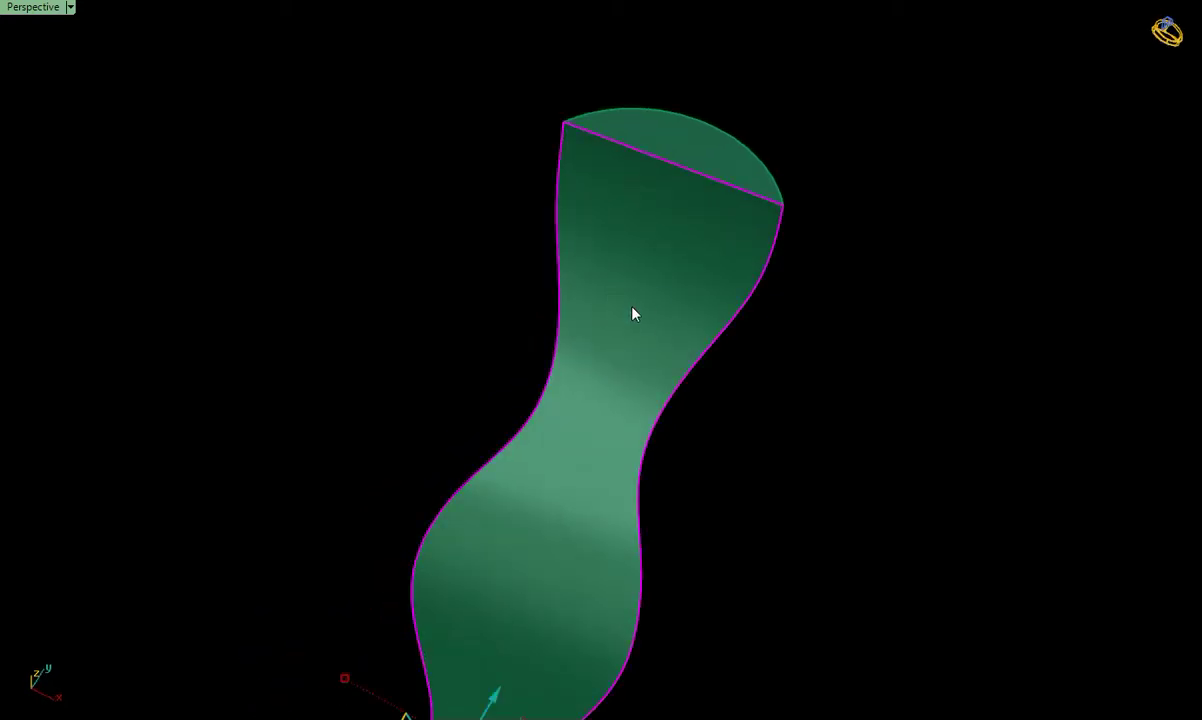
{"action": "left_click", "coordinate": [636, 312]}
{"action": "key", "text": "Return"}
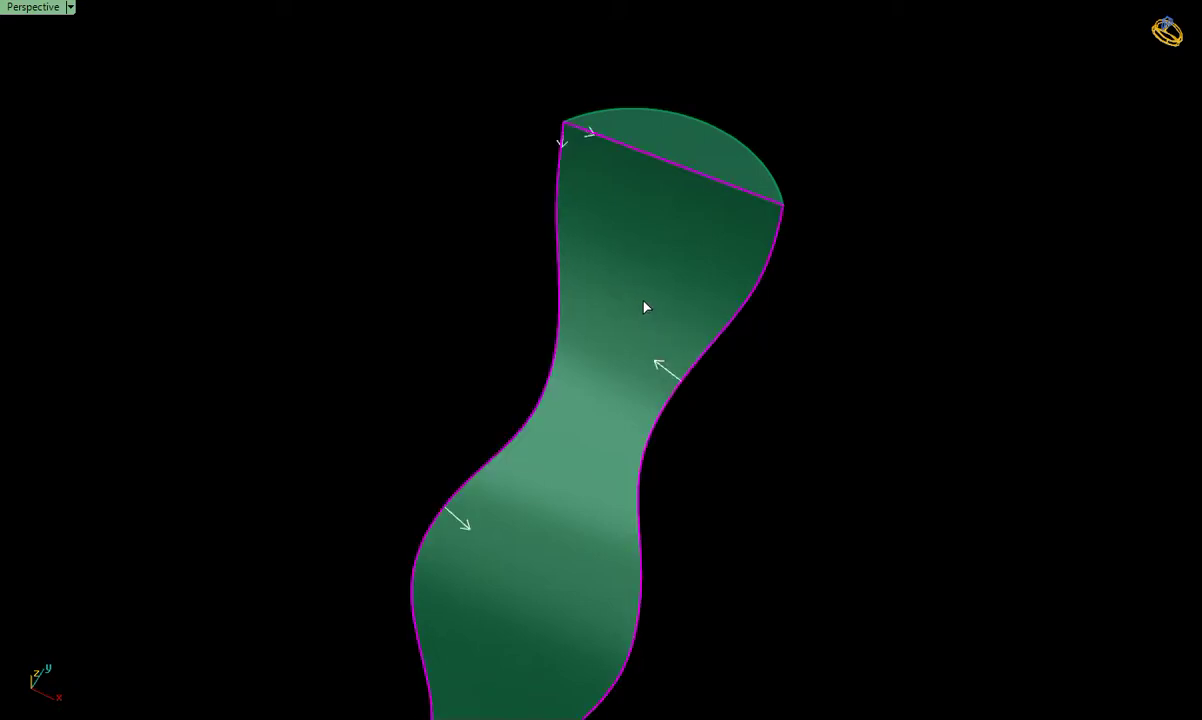
{"action": "key", "text": "Return"}
{"action": "mouse_move", "coordinate": [644, 306]}
{"action": "right_mouse_down"}
{"action": "mouse_move", "coordinate": [626, 309]}
{"action": "mouse_move", "coordinate": [700, 327]}
{"action": "mouse_move", "coordinate": [588, 209]}
{"action": "mouse_move", "coordinate": [622, 182]}
{"action": "mouse_move", "coordinate": [580, 252]}
{"action": "right_mouse_up"}
Step: Toggle wireframe and shaded display and try to pick the inner curve through the Selection Menu
{"action": "scroll", "coordinate": [560, 230], "scroll_direction": "up", "scroll_amount": 3}
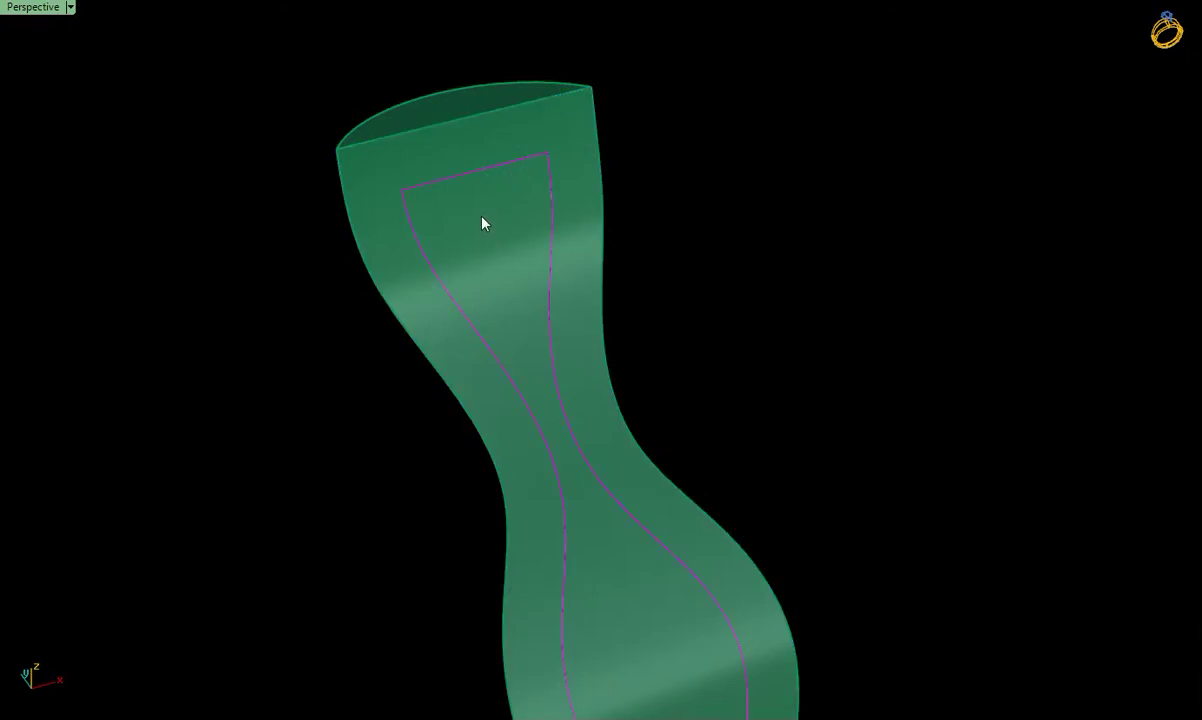
{"action": "scroll", "coordinate": [486, 236], "scroll_direction": "up", "scroll_amount": 1}
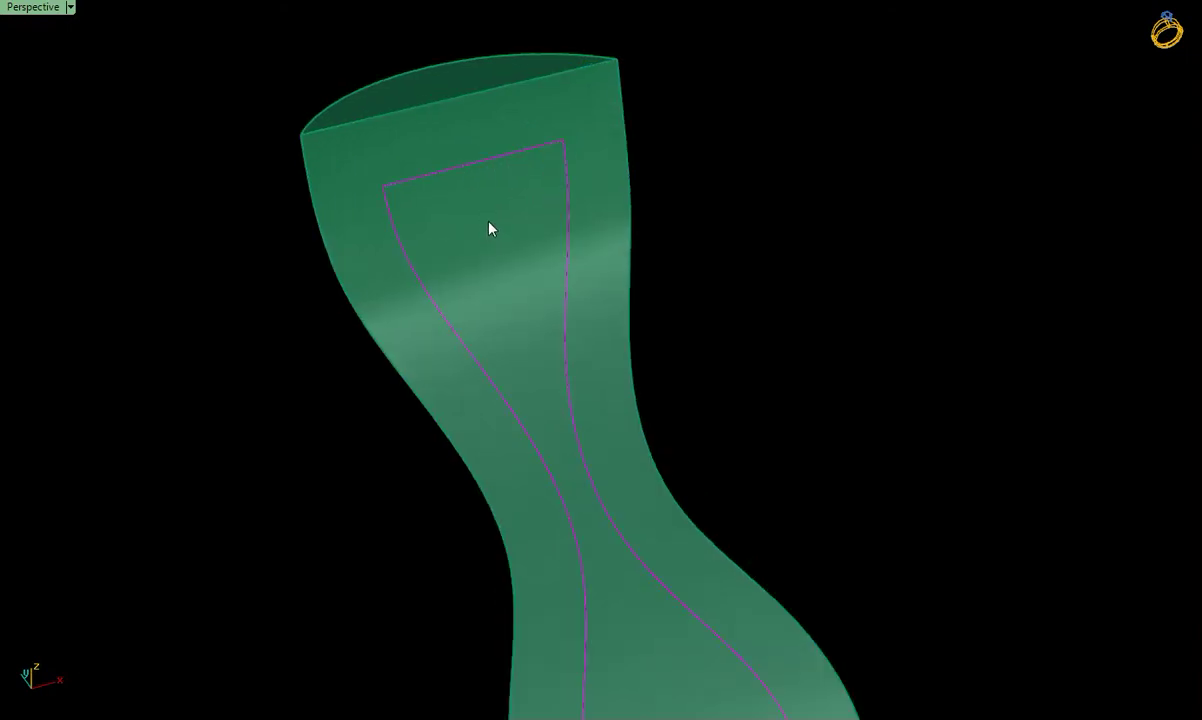
{"action": "scroll", "coordinate": [486, 220], "scroll_direction": "up", "scroll_amount": 1}
{"action": "scroll", "coordinate": [485, 200], "scroll_direction": "up", "scroll_amount": 2}
{"action": "key", "text": "ctrl+alt+w"}
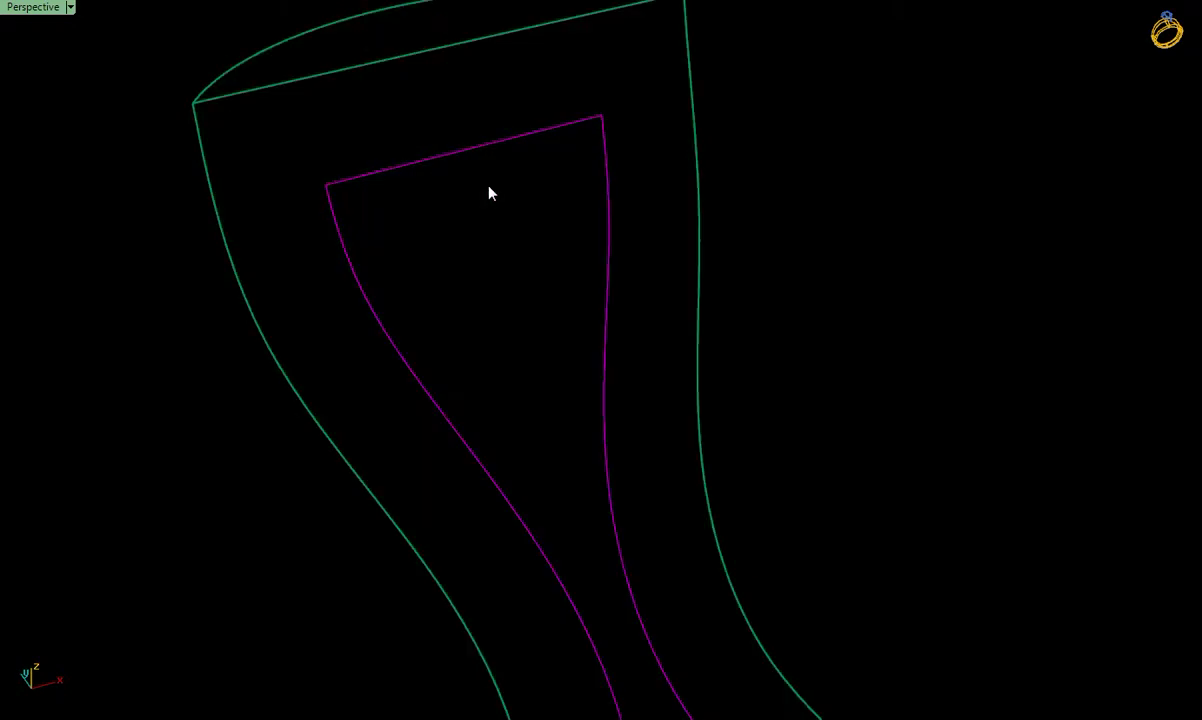
{"action": "key", "text": "ctrl+alt+s"}
{"action": "left_click", "coordinate": [529, 196]}
{"action": "key", "text": "Return"}
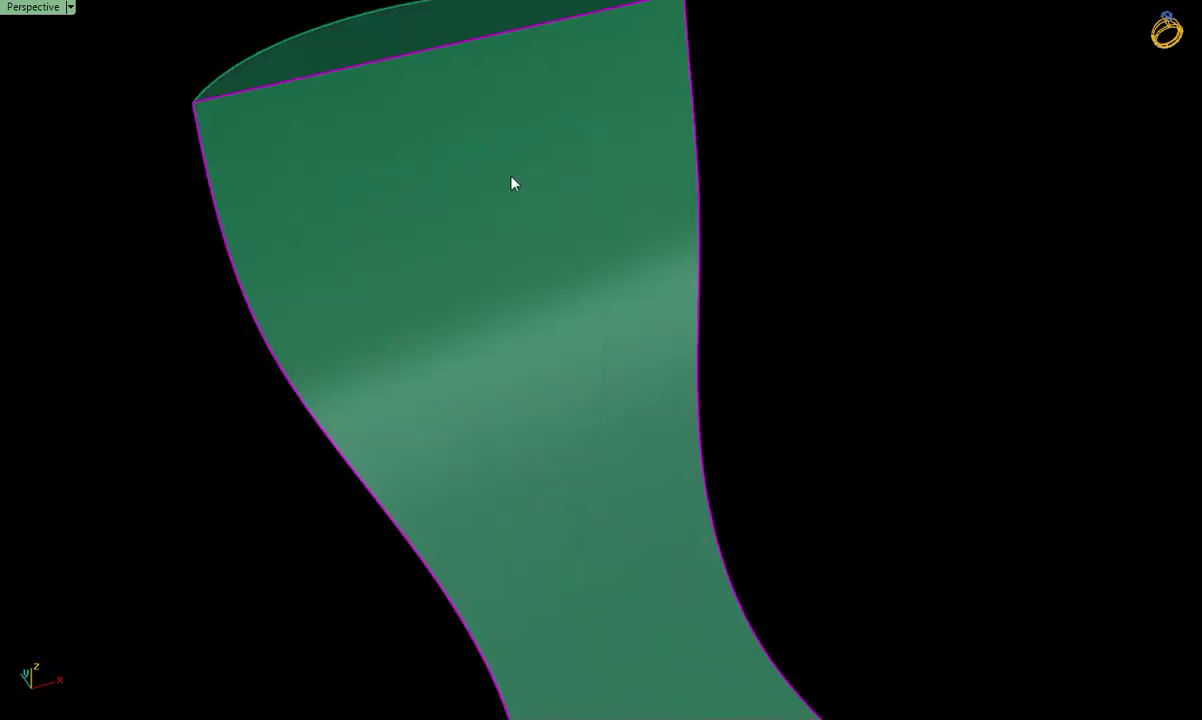
{"action": "left_click", "coordinate": [496, 134]}
{"action": "key", "text": "Escape"}
{"action": "left_click", "coordinate": [500, 190]}
{"action": "key", "text": "Escape"}
Step: Select the wavy surface from the overlapping candidates, deselect it, then reselect it
{"action": "left_click", "coordinate": [504, 110]}
{"action": "key", "text": "Return"}
{"action": "key", "text": "Return"}
{"action": "scroll", "coordinate": [528, 169], "scroll_direction": "down", "scroll_amount": 2}
{"action": "scroll", "coordinate": [510, 209], "scroll_direction": "down", "scroll_amount": 2}
{"action": "scroll", "coordinate": [510, 207], "scroll_direction": "down", "scroll_amount": 2}
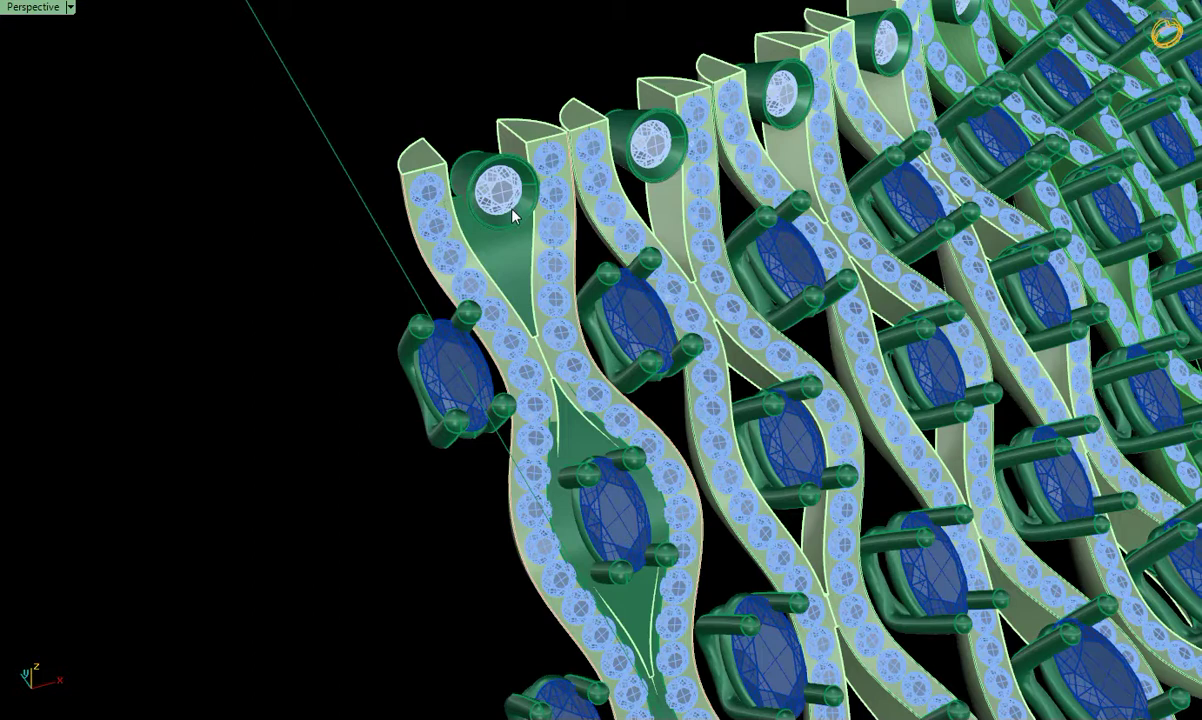
{"action": "key", "text": "Escape"}
{"action": "scroll", "coordinate": [514, 222], "scroll_direction": "up", "scroll_amount": 3}
{"action": "left_click", "coordinate": [516, 204]}
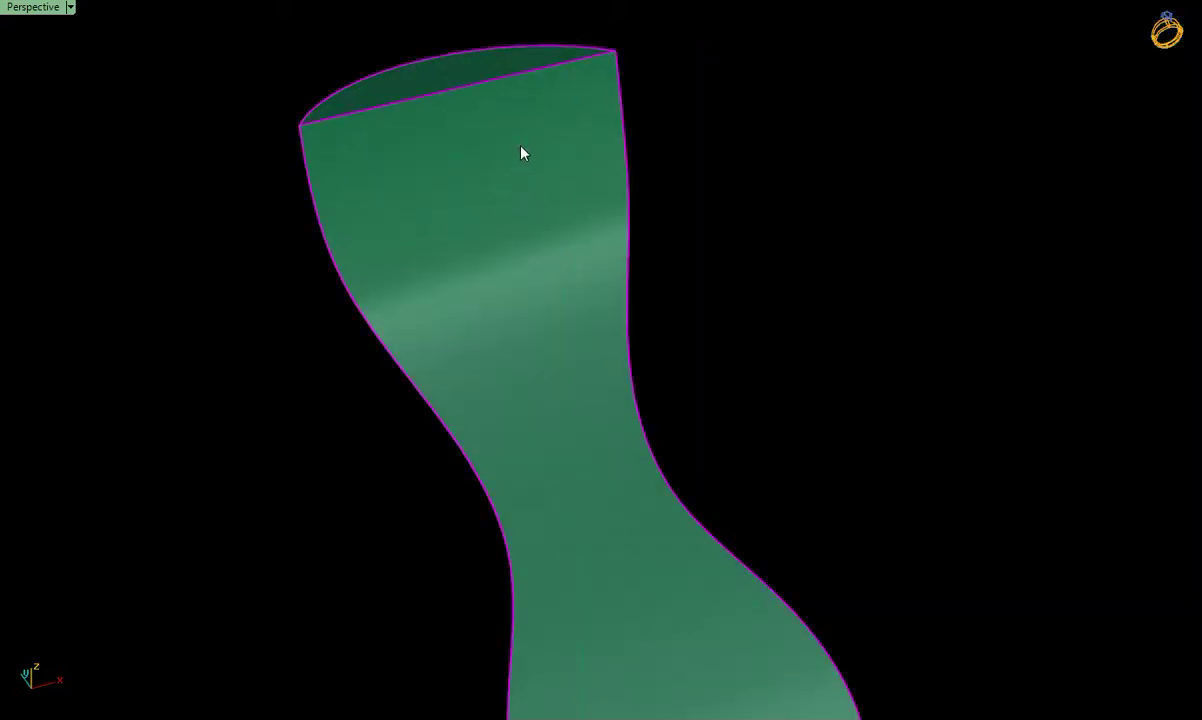
Step: Switch to wireframe then rendered display, select the inner tapered curve and show its direction
{"action": "scroll", "coordinate": [531, 132], "scroll_direction": "up", "scroll_amount": 2}
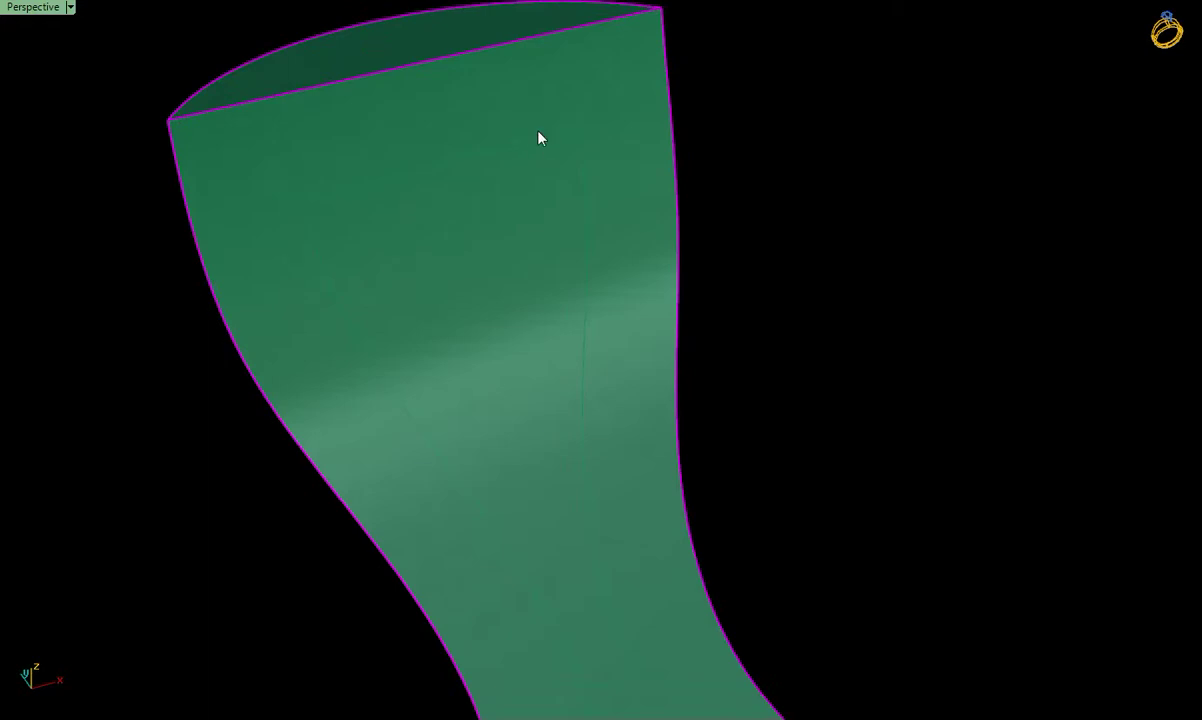
{"action": "scroll", "coordinate": [536, 125], "scroll_direction": "up", "scroll_amount": 2}
{"action": "scroll", "coordinate": [536, 135], "scroll_direction": "up", "scroll_amount": 2}
{"action": "scroll", "coordinate": [539, 145], "scroll_direction": "up", "scroll_amount": 1}
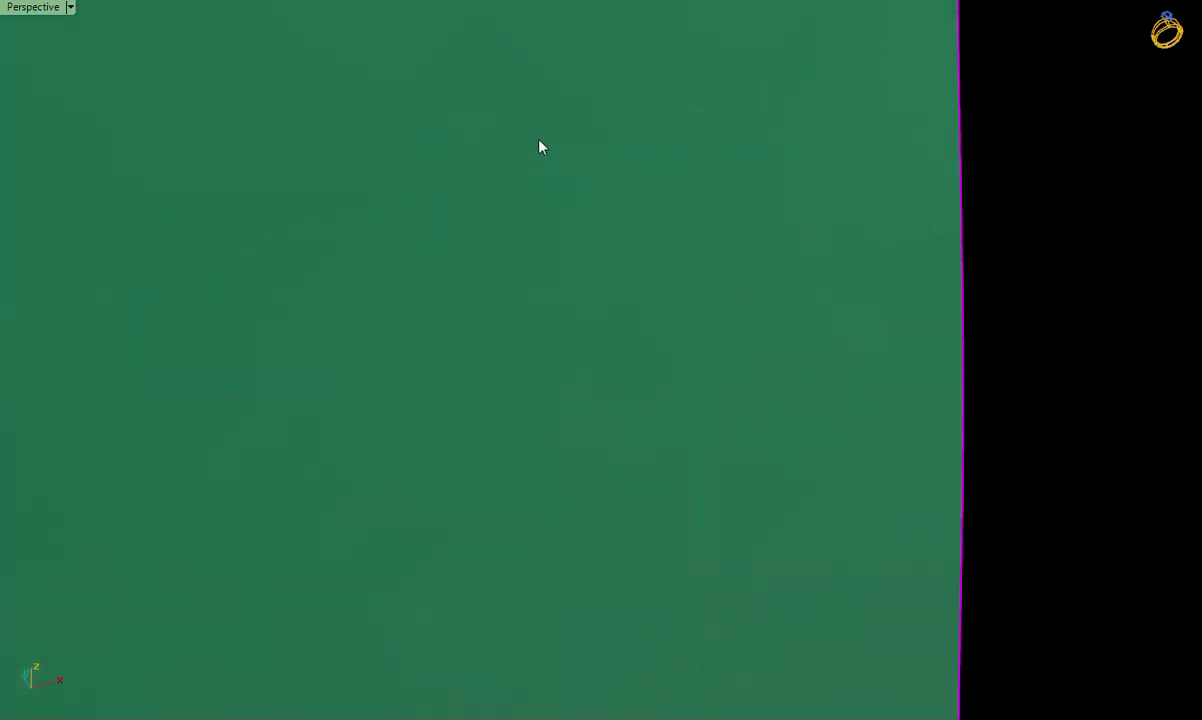
{"action": "scroll", "coordinate": [540, 147], "scroll_direction": "up", "scroll_amount": 2}
{"action": "key", "text": "ctrl+alt+w"}
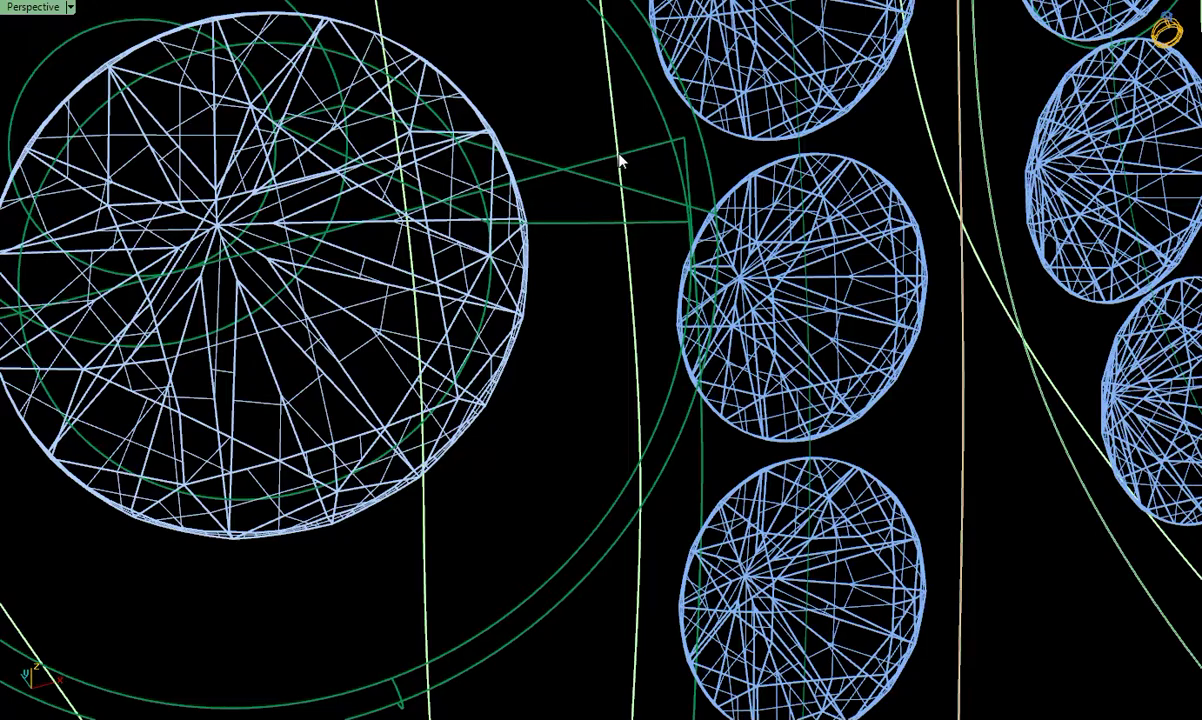
{"action": "key", "text": "ctrl+alt+r"}
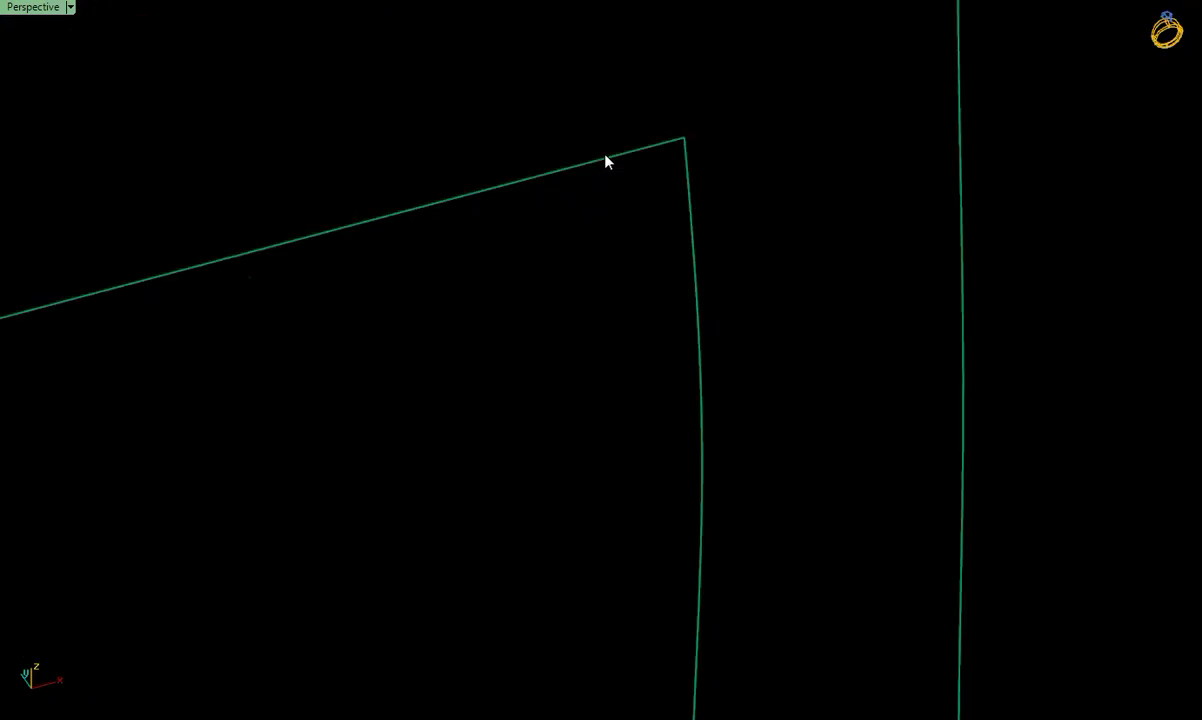
{"action": "scroll", "coordinate": [604, 158], "scroll_direction": "down", "scroll_amount": 1}
{"action": "scroll", "coordinate": [590, 180], "scroll_direction": "down", "scroll_amount": 1}
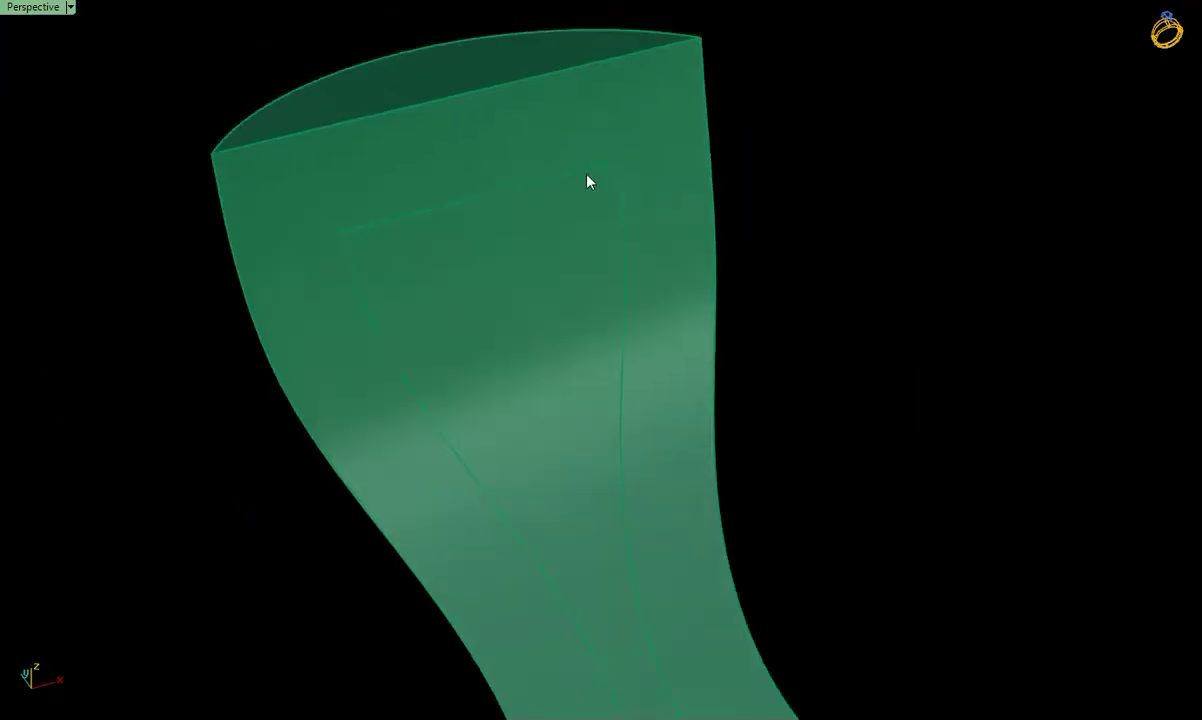
{"action": "scroll", "coordinate": [588, 180], "scroll_direction": "up", "scroll_amount": 1}
{"action": "left_click", "coordinate": [590, 182]}
{"action": "scroll", "coordinate": [590, 188], "scroll_direction": "up", "scroll_amount": 1}
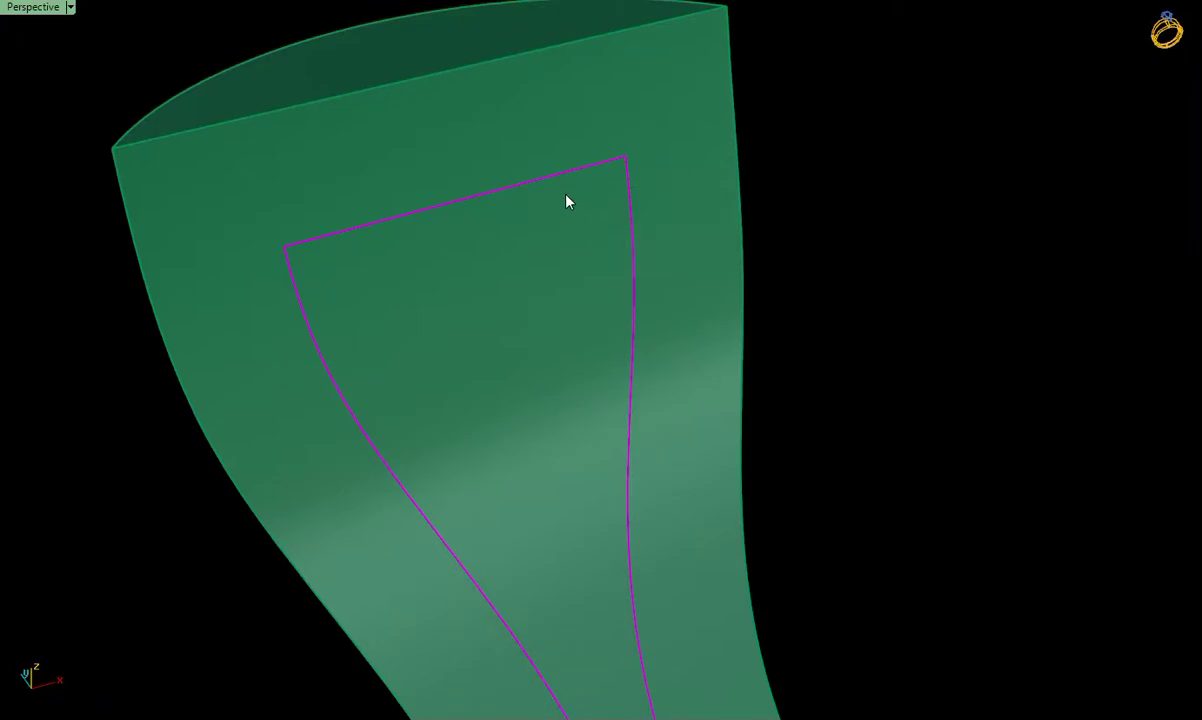
{"action": "right_click", "coordinate": [565, 208]}
Step: Orbit to a side view and reselect the inner tapered curve
{"action": "key", "text": "Escape"}
{"action": "mouse_move", "coordinate": [456, 207]}
{"action": "right_mouse_down"}
{"action": "mouse_move", "coordinate": [534, 193]}
{"action": "mouse_move", "coordinate": [590, 228]}
{"action": "mouse_move", "coordinate": [509, 280]}
{"action": "right_mouse_up"}
{"action": "left_click", "coordinate": [507, 279]}
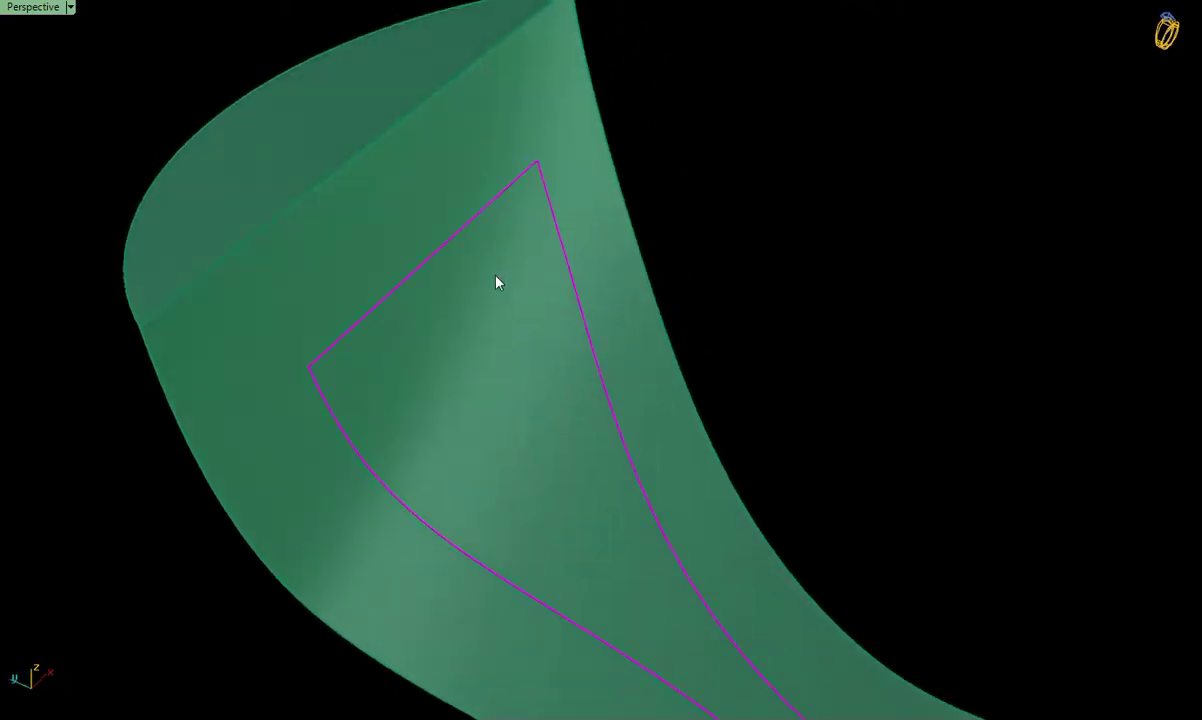
{"action": "key", "text": "Return"}
{"action": "key", "text": "Return"}
Step: Extrude the inner curve into a cutting solid and zoom out to view the whole band upright
{"action": "right_click_drag", "start_coordinate": [531, 177], "coordinate": [508, 236]}
{"action": "right_click_drag", "start_coordinate": [440, 373], "coordinate": [358, 390]}
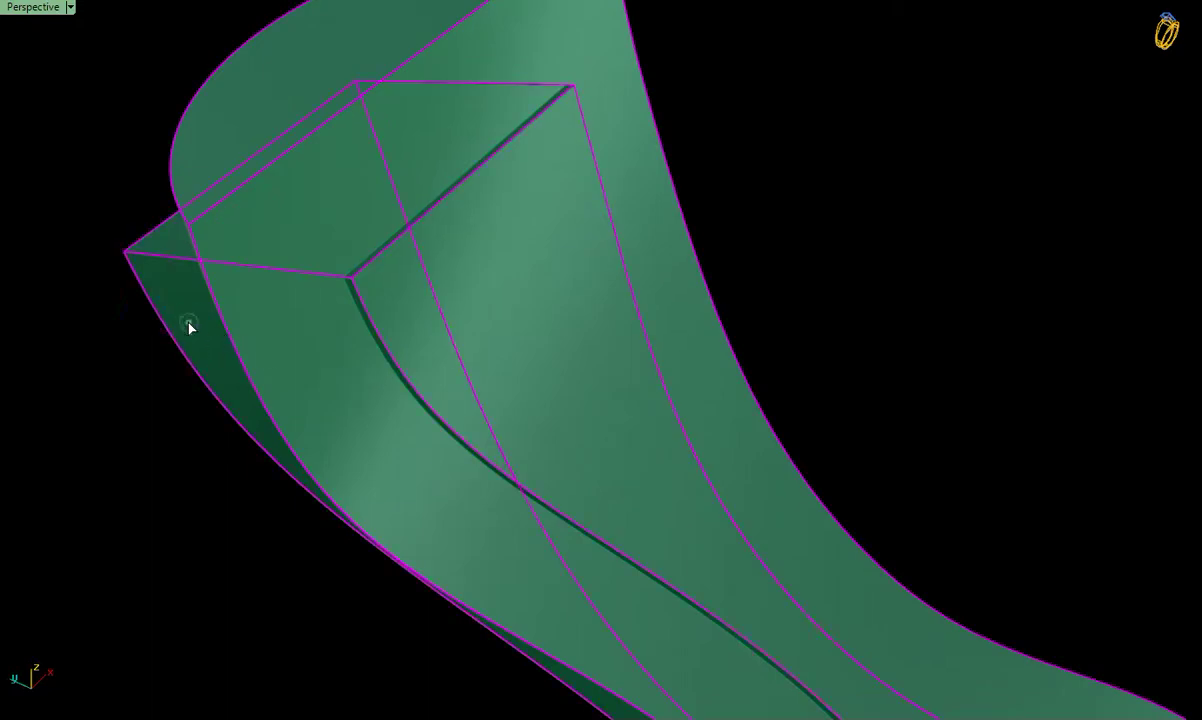
{"action": "mouse_move", "coordinate": [190, 330]}
{"action": "right_mouse_down", "text": "ctrl"}
{"action": "mouse_move", "coordinate": [585, 465]}
{"action": "mouse_move", "coordinate": [437, 343]}
{"action": "mouse_move", "coordinate": [545, 448]}
{"action": "mouse_move", "coordinate": [491, 362]}
{"action": "mouse_move", "coordinate": [530, 368]}
{"action": "mouse_move", "coordinate": [459, 266]}
{"action": "mouse_move", "coordinate": [534, 459]}
{"action": "mouse_move", "coordinate": [698, 549]}
{"action": "right_mouse_up", "text": "ctrl"}
{"action": "mouse_move", "coordinate": [640, 418]}
{"action": "right_mouse_down"}
{"action": "mouse_move", "coordinate": [743, 510]}
{"action": "mouse_move", "coordinate": [598, 571]}
{"action": "mouse_move", "coordinate": [590, 408]}
{"action": "mouse_move", "coordinate": [663, 414]}
{"action": "mouse_move", "coordinate": [529, 392]}
{"action": "mouse_move", "coordinate": [731, 390]}
{"action": "mouse_move", "coordinate": [649, 285]}
{"action": "mouse_move", "coordinate": [601, 317]}
{"action": "mouse_move", "coordinate": [792, 273]}
{"action": "mouse_move", "coordinate": [738, 290]}
{"action": "mouse_move", "coordinate": [743, 303]}
{"action": "mouse_move", "coordinate": [666, 350]}
{"action": "right_mouse_up"}
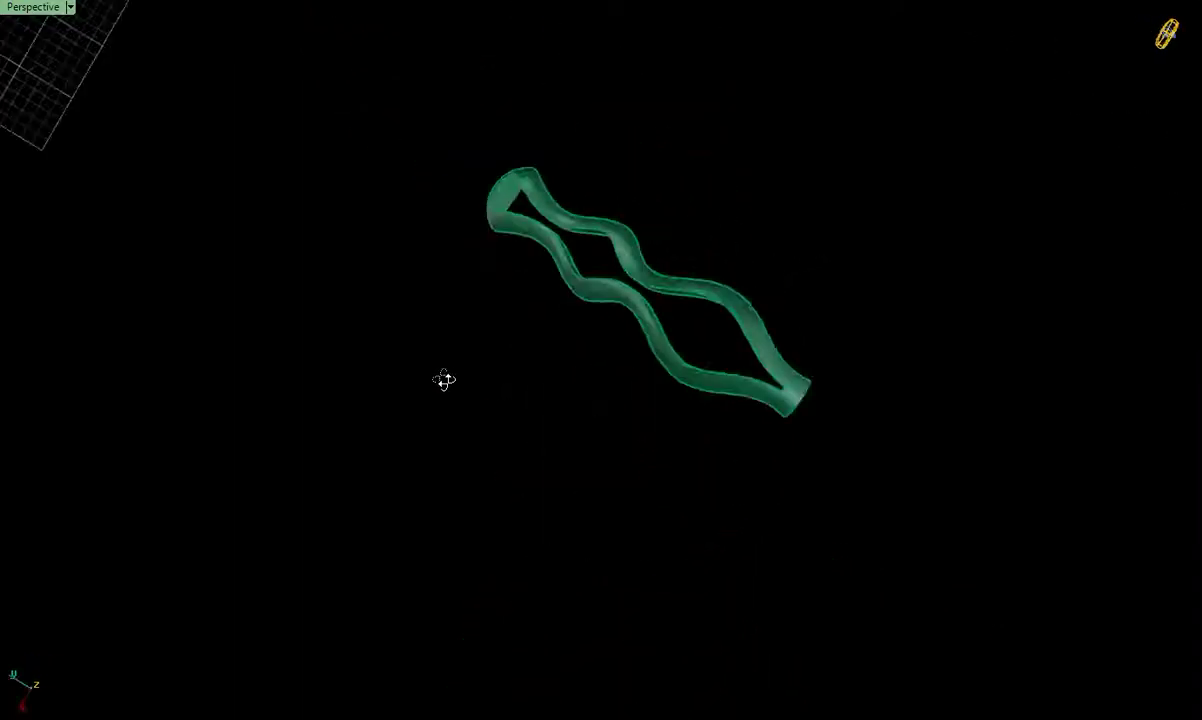
{"action": "mouse_move", "coordinate": [562, 380]}
{"action": "right_mouse_down"}
{"action": "mouse_move", "coordinate": [496, 378]}
{"action": "mouse_move", "coordinate": [496, 309]}
{"action": "right_mouse_up"}
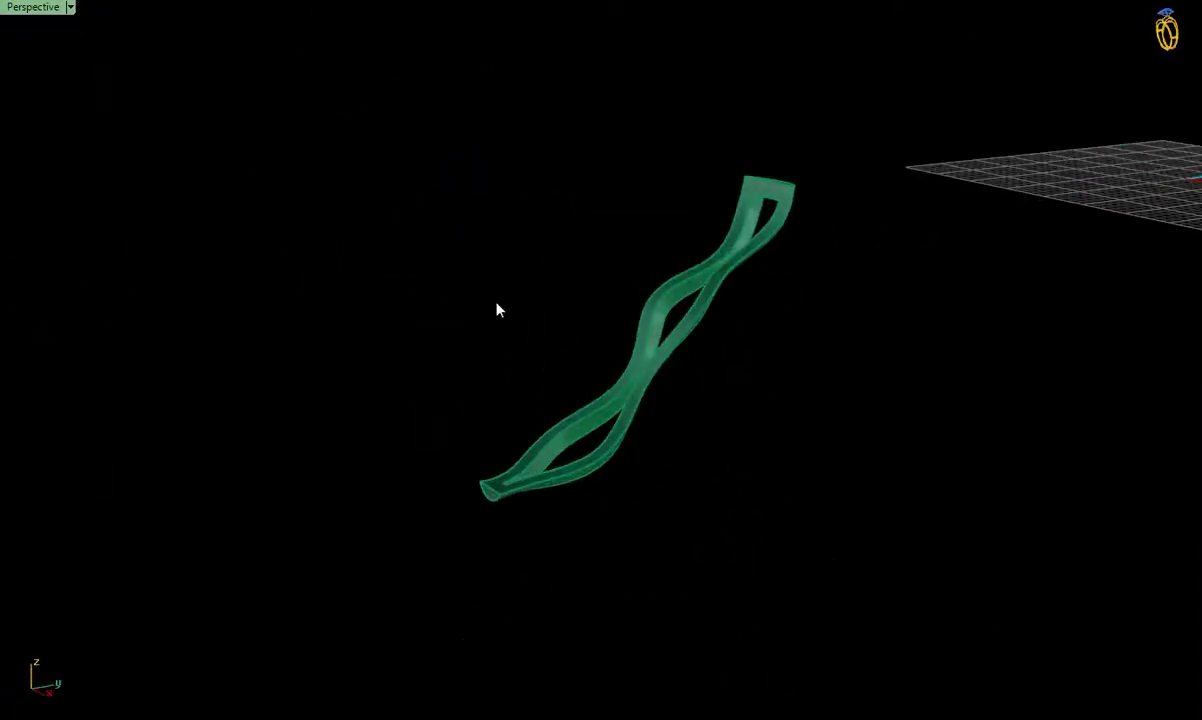
{"action": "scroll", "coordinate": [716, 317], "scroll_direction": "up", "scroll_amount": 2}
{"action": "scroll", "coordinate": [693, 364], "scroll_direction": "up", "scroll_amount": 2}
{"action": "mouse_move", "coordinate": [693, 364]}
{"action": "right_mouse_down"}
{"action": "mouse_move", "coordinate": [659, 323]}
{"action": "mouse_move", "coordinate": [800, 303]}
{"action": "mouse_move", "coordinate": [794, 322]}
{"action": "mouse_move", "coordinate": [729, 301]}
{"action": "mouse_move", "coordinate": [550, 394]}
{"action": "mouse_move", "coordinate": [569, 394]}
{"action": "mouse_move", "coordinate": [593, 427]}
{"action": "mouse_move", "coordinate": [709, 318]}
{"action": "mouse_move", "coordinate": [824, 335]}
{"action": "mouse_move", "coordinate": [649, 328]}
{"action": "mouse_move", "coordinate": [692, 295]}
{"action": "right_mouse_up"}
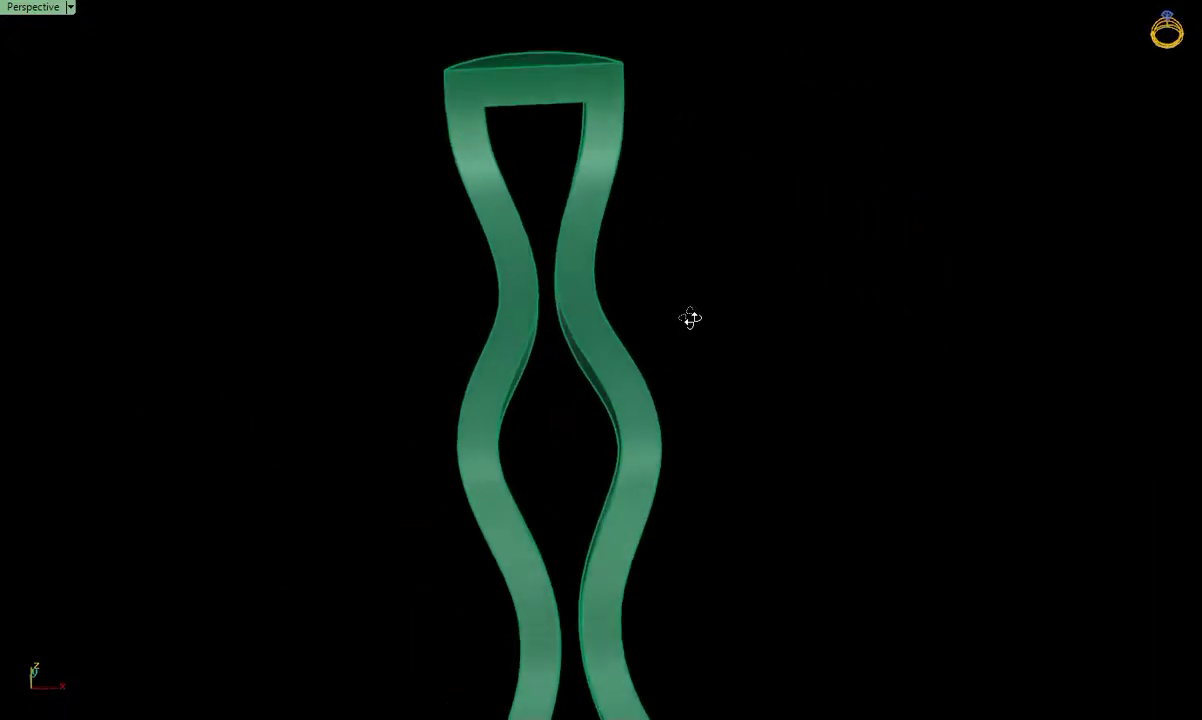